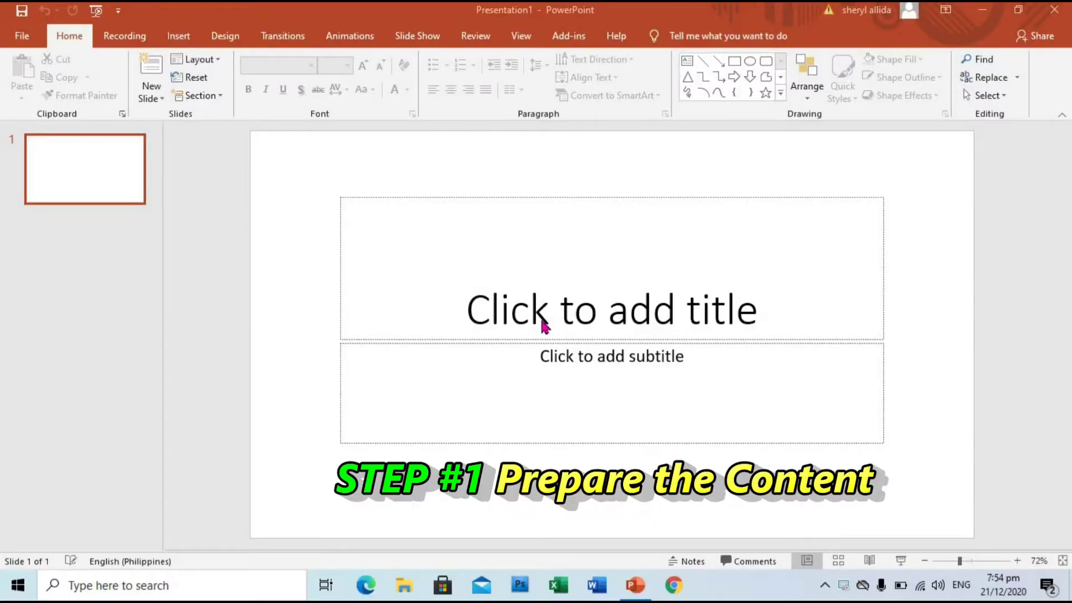
# Start editing the title placeholder on the new blank presentation's first slide
pyautogui.click(545, 317)
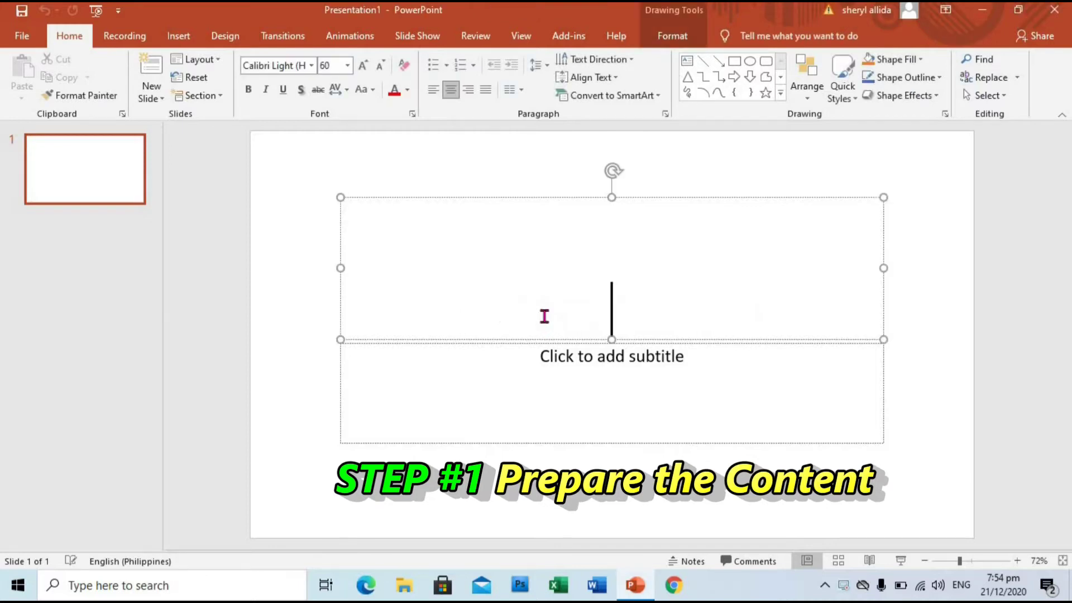
# Title the first slide 'Women in the Bible'
pyautogui.write('Wome')
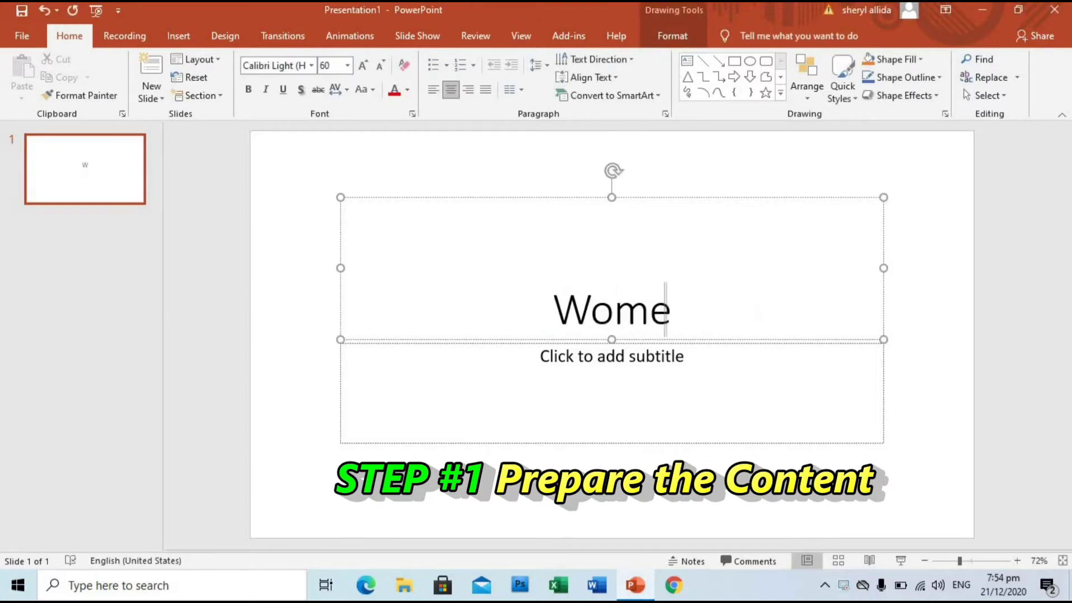
pyautogui.write('n in t')
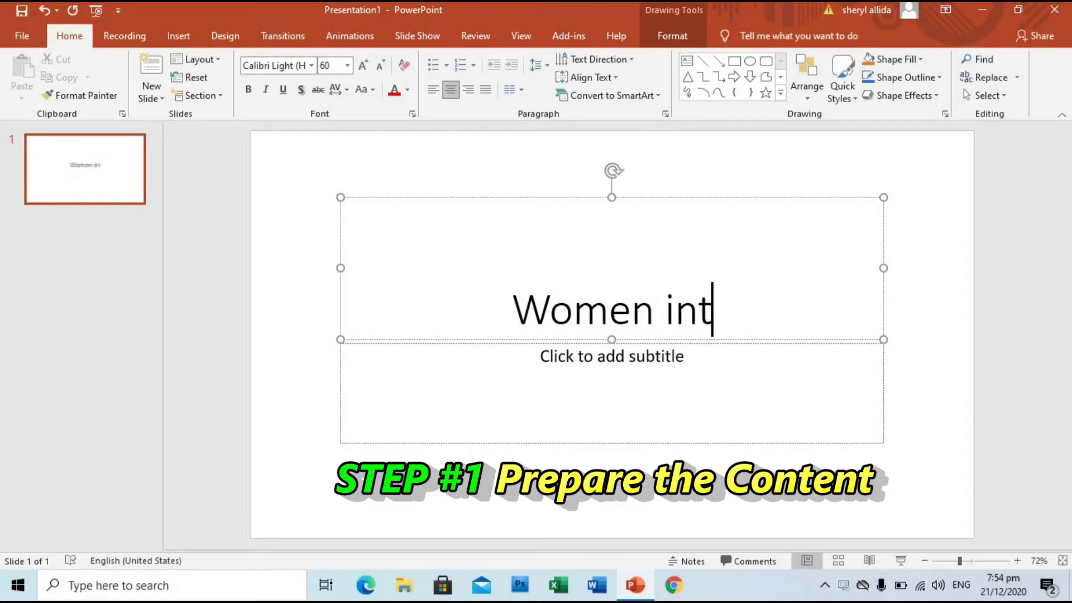
pyautogui.press('BackSpace')
pyautogui.write('the Bible')
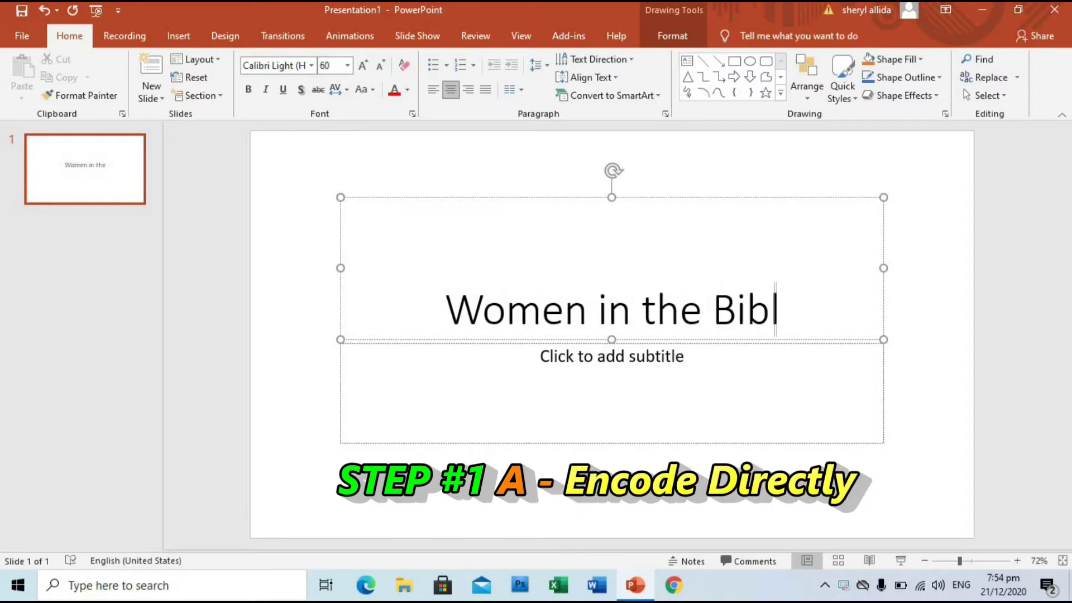
pyautogui.click(137, 204)
# Add a second slide and title it 'Deborah'
pyautogui.press('Return')
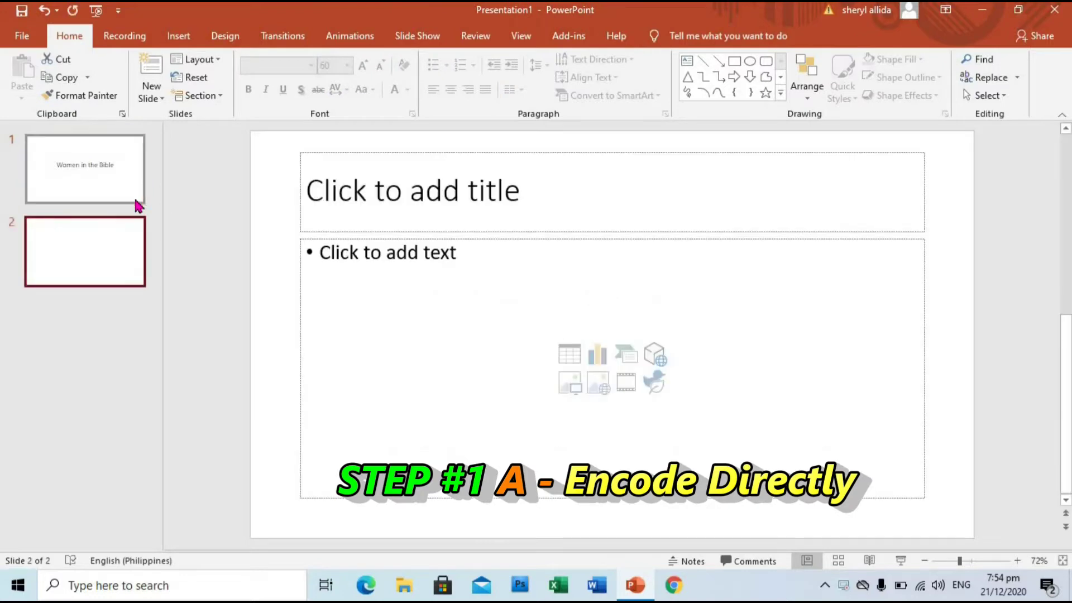
pyautogui.click(330, 205)
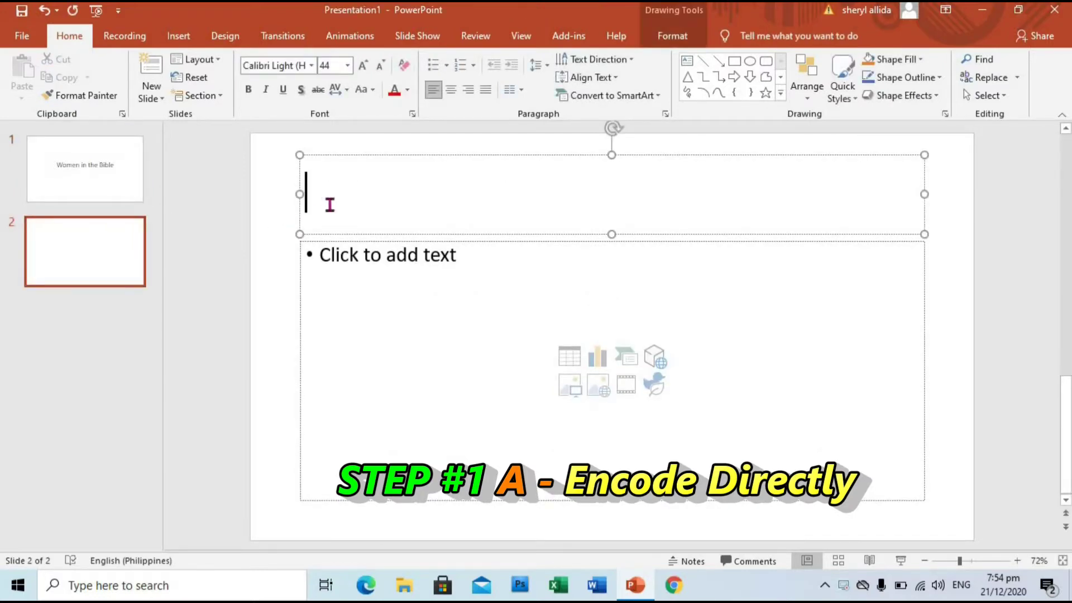
pyautogui.write('Deborah')
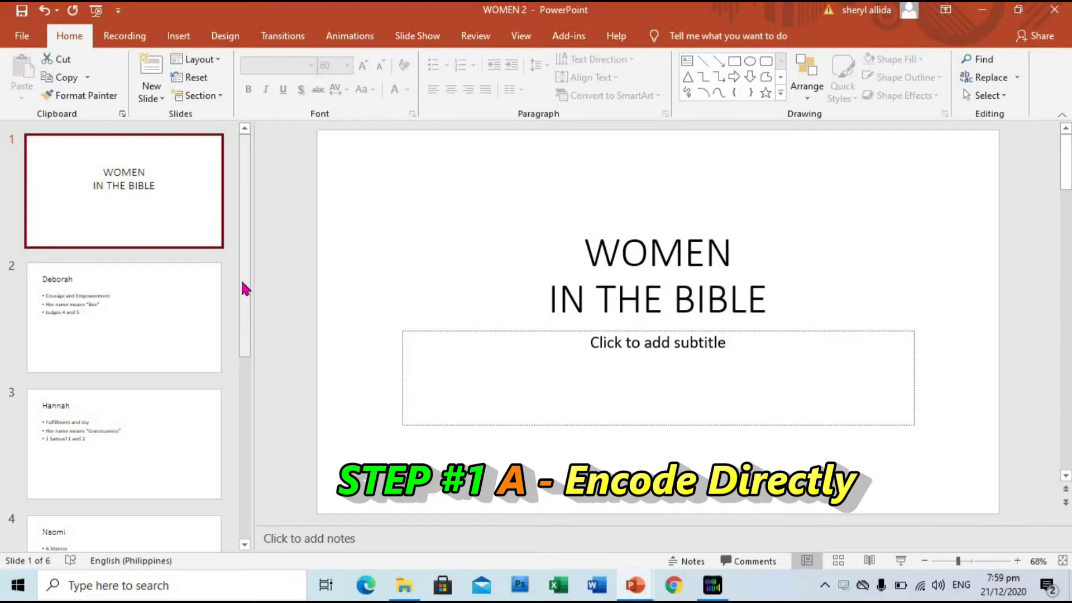
# Scroll through the WOMEN IN THE BIBLE outline in Word to view its entries
pyautogui.moveTo(244, 274); pyautogui.dragTo(244, 386)
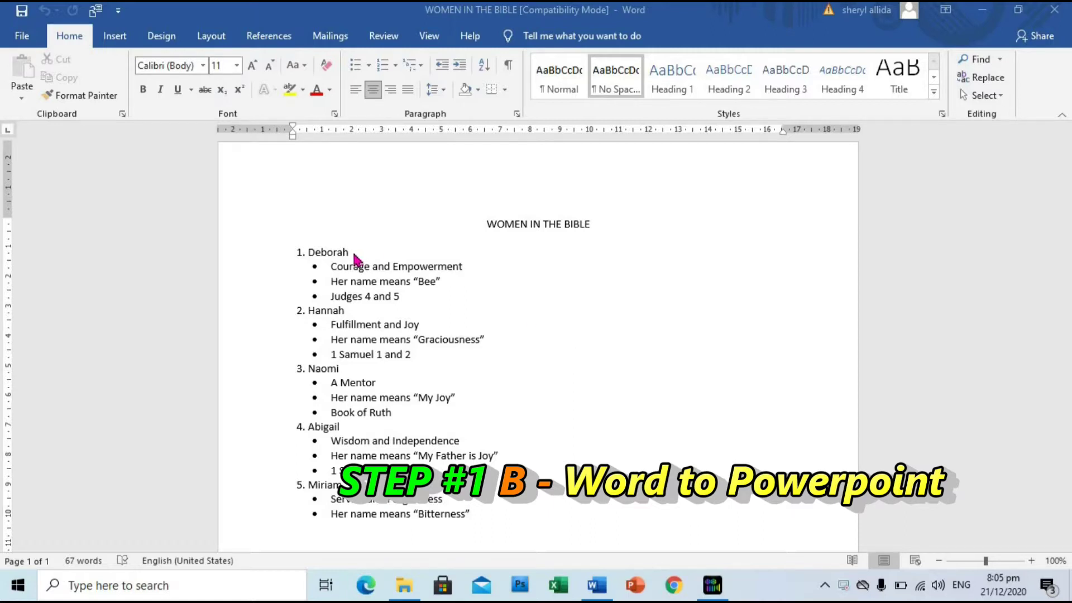
# Select the Deborah, Hannah and Naomi name lines together in the outline
pyautogui.tripleClick(303, 254)
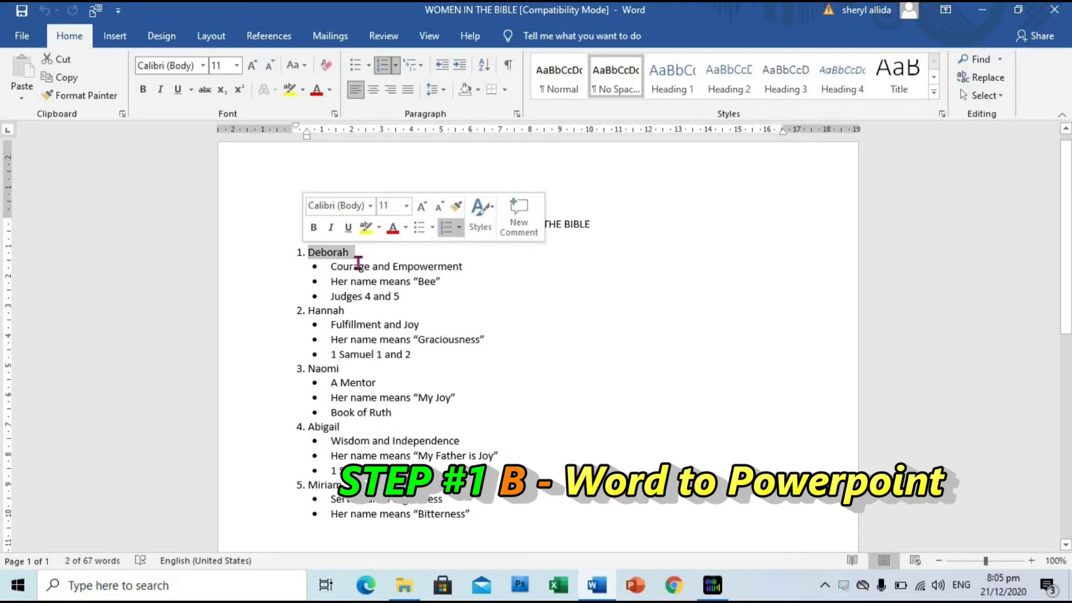
pyautogui.keyDown('ctrl'); pyautogui.moveTo(351, 311); pyautogui.dragTo(309, 311); pyautogui.keyUp('ctrl')
pyautogui.keyDown('ctrl'); pyautogui.moveTo(341, 369); pyautogui.dragTo(309, 369); pyautogui.keyUp('ctrl')
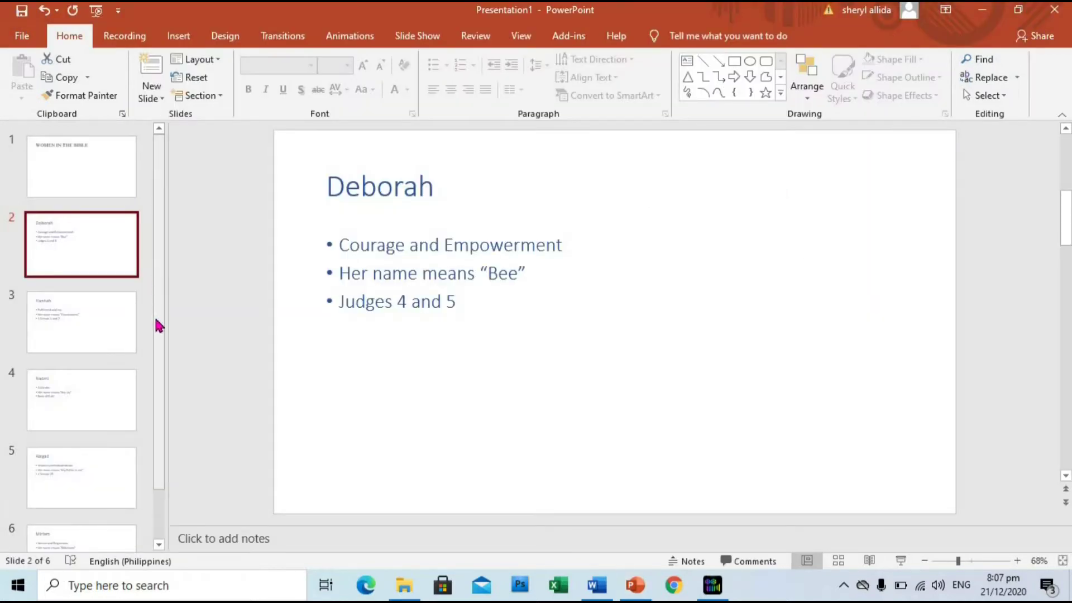
# Review the Hannah, Naomi, Abigail and Miriam slides, then select all six slides
pyautogui.scroll(-2, 156, 304)
pyautogui.scroll(2, 160, 254)
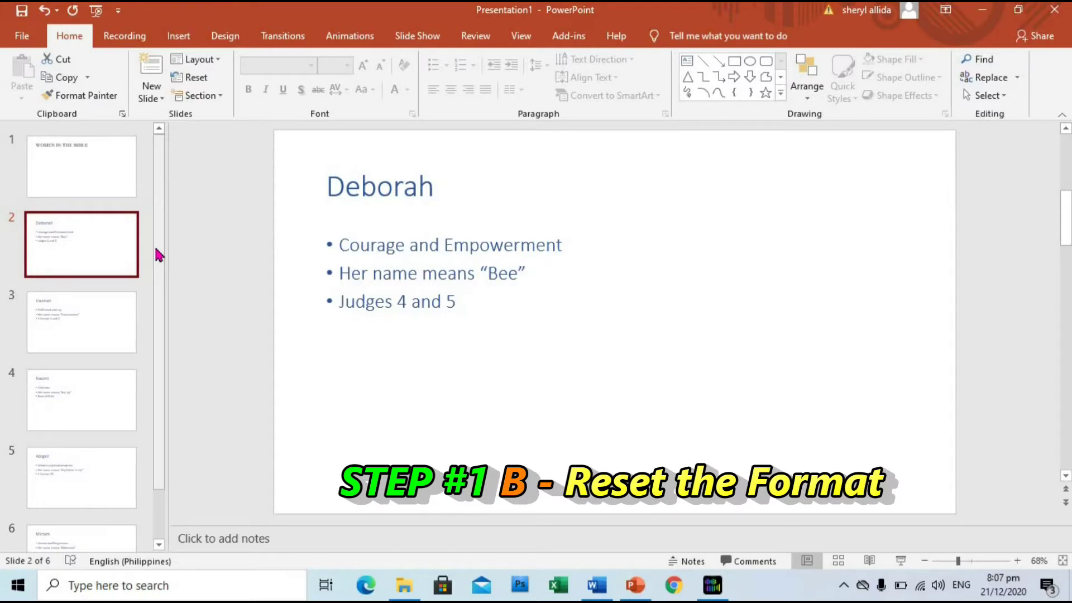
pyautogui.click(114, 316)
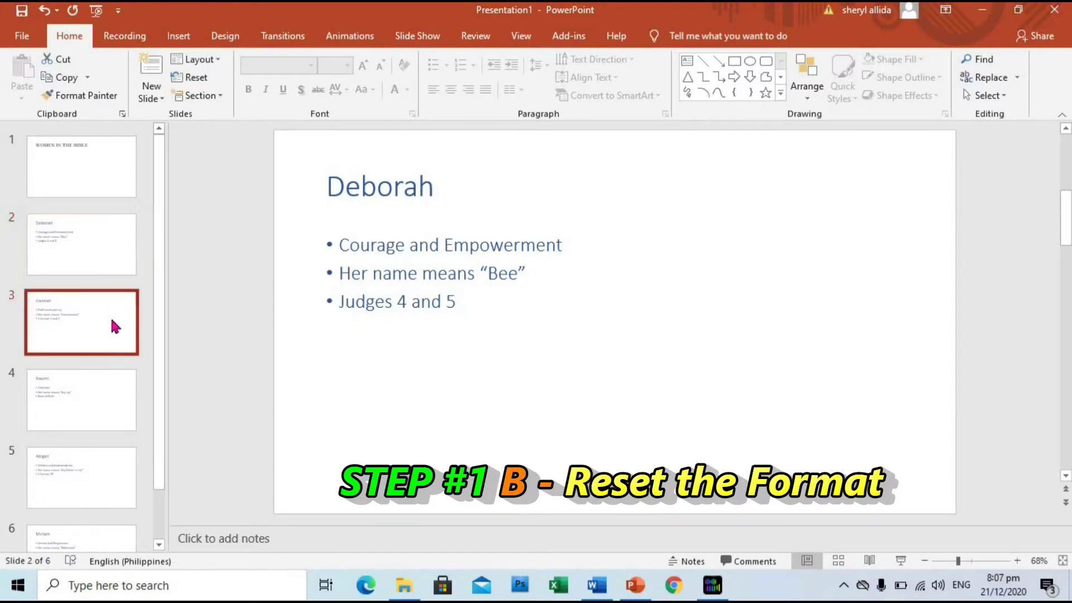
pyautogui.click(105, 389)
pyautogui.click(103, 474)
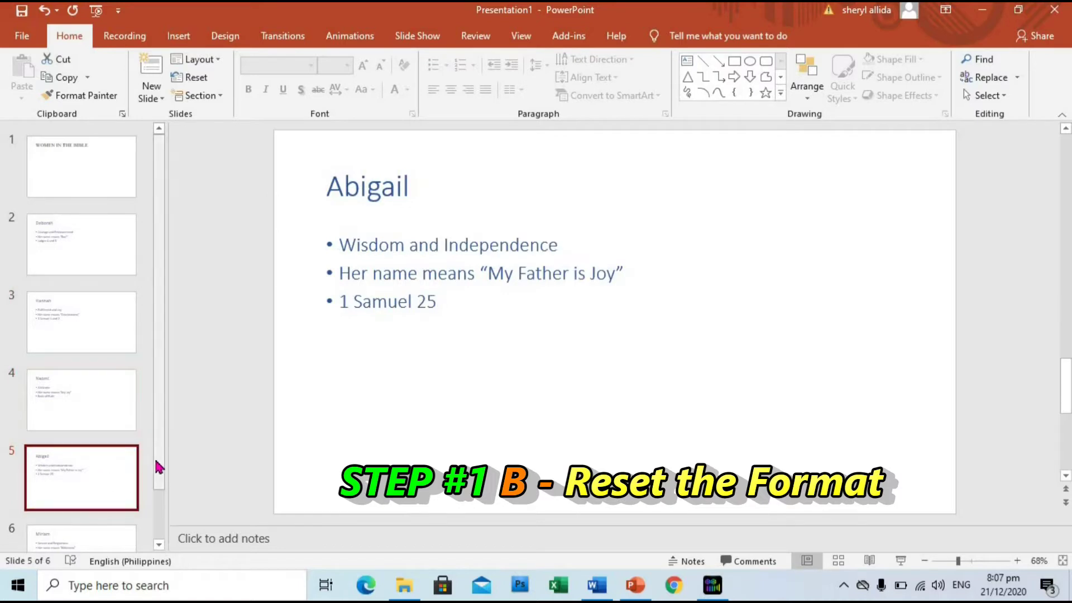
pyautogui.scroll(-1, 158, 469)
pyautogui.click(102, 507)
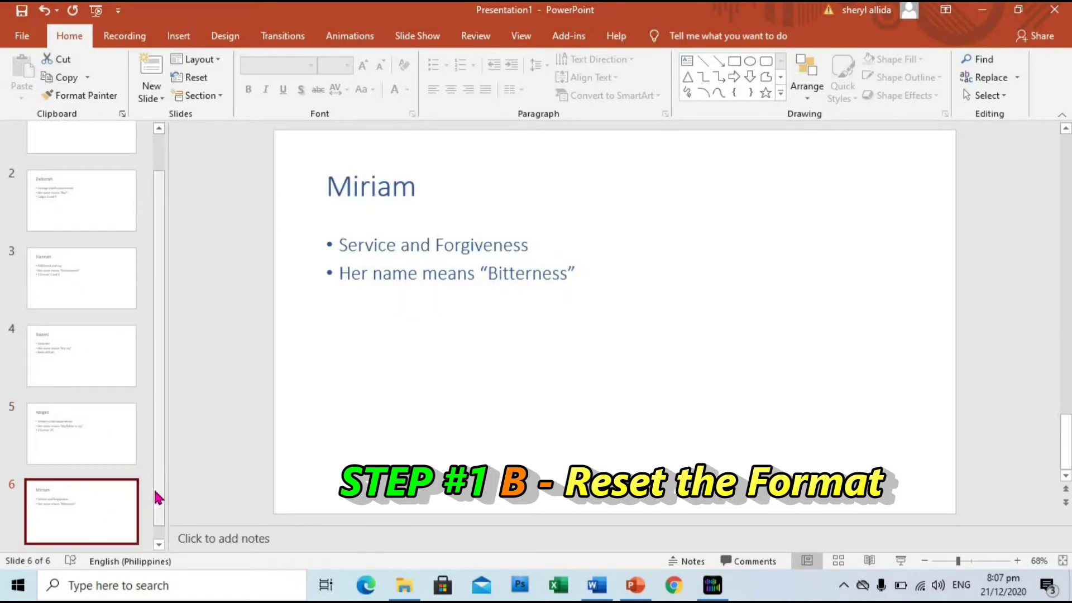
pyautogui.scroll(1, 167, 363)
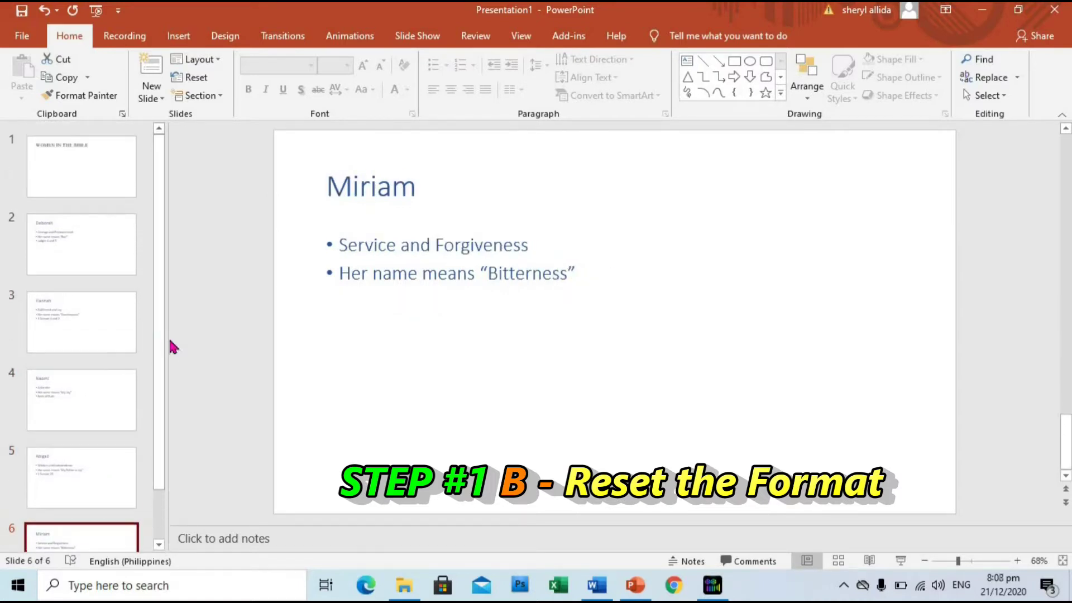
pyautogui.hotkey('ctrl', 'a')
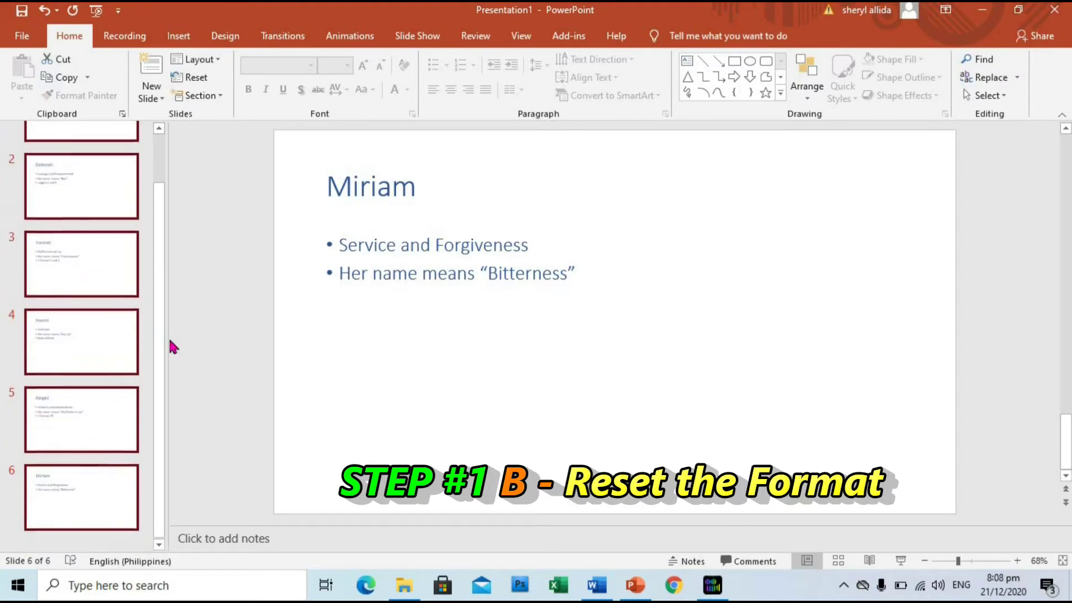
# Reset all selected slides to default formatting and step through them down to Miriam and back
pyautogui.click(205, 84)
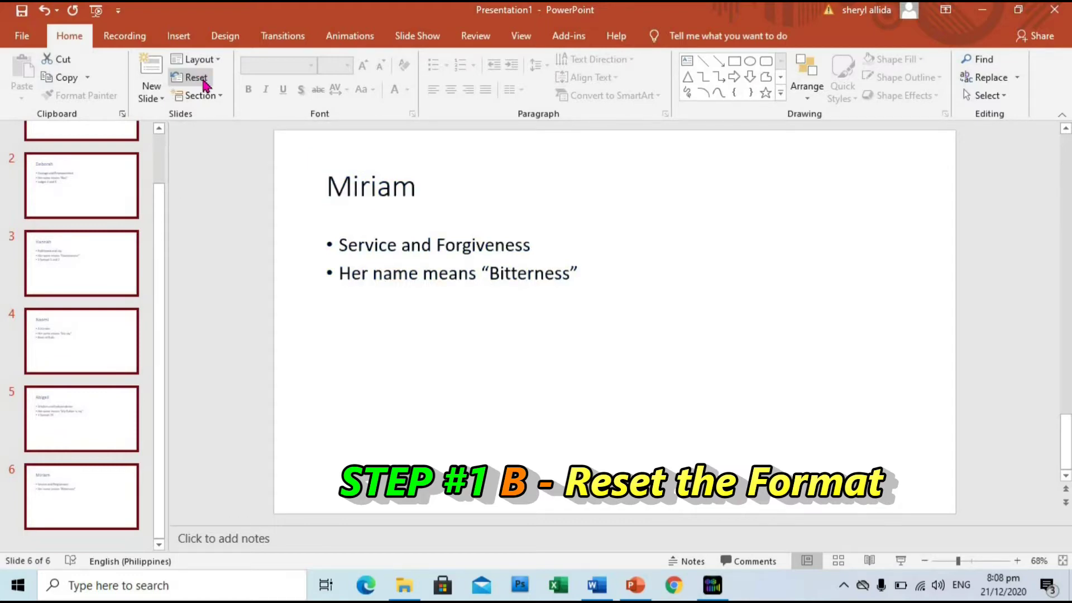
pyautogui.scroll(2, 156, 216)
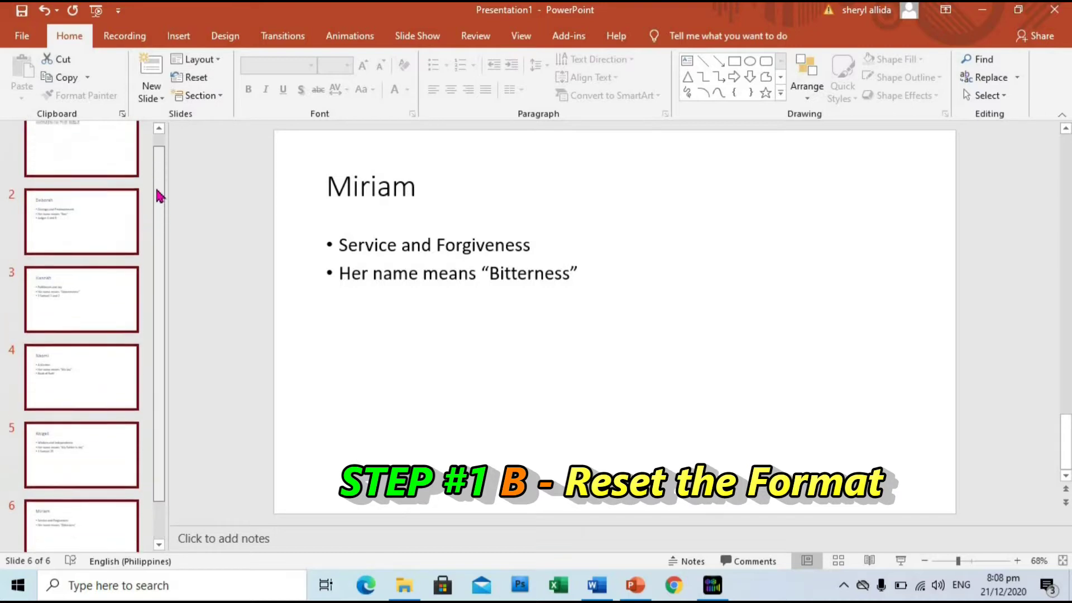
pyautogui.scroll(2, 157, 192)
pyautogui.click(124, 172)
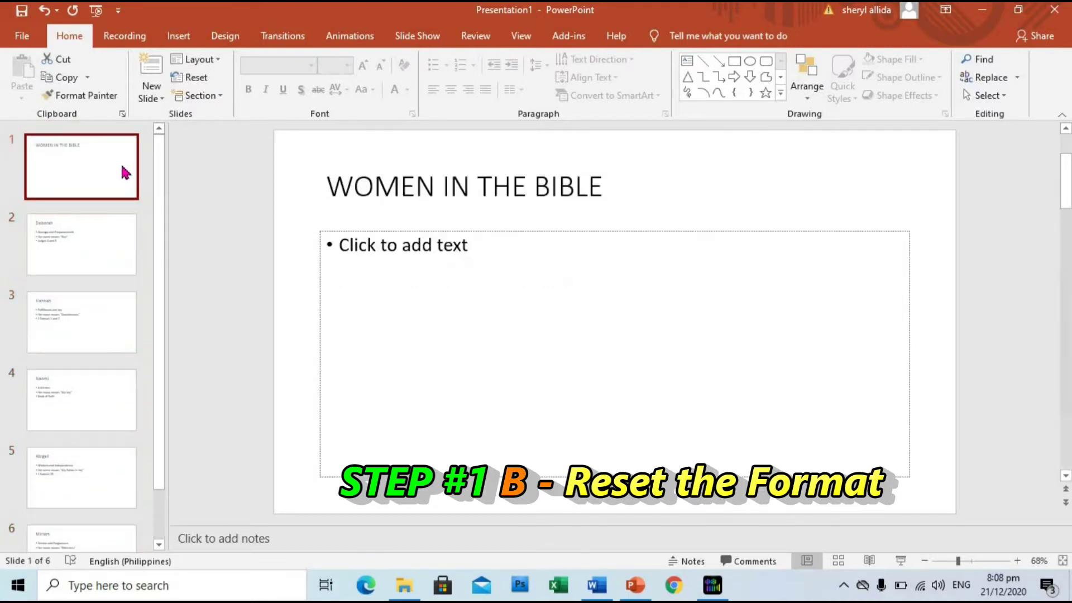
pyautogui.click(112, 240)
pyautogui.press('Down')
pyautogui.press('Down')
pyautogui.press('Down')
pyautogui.press('Down')
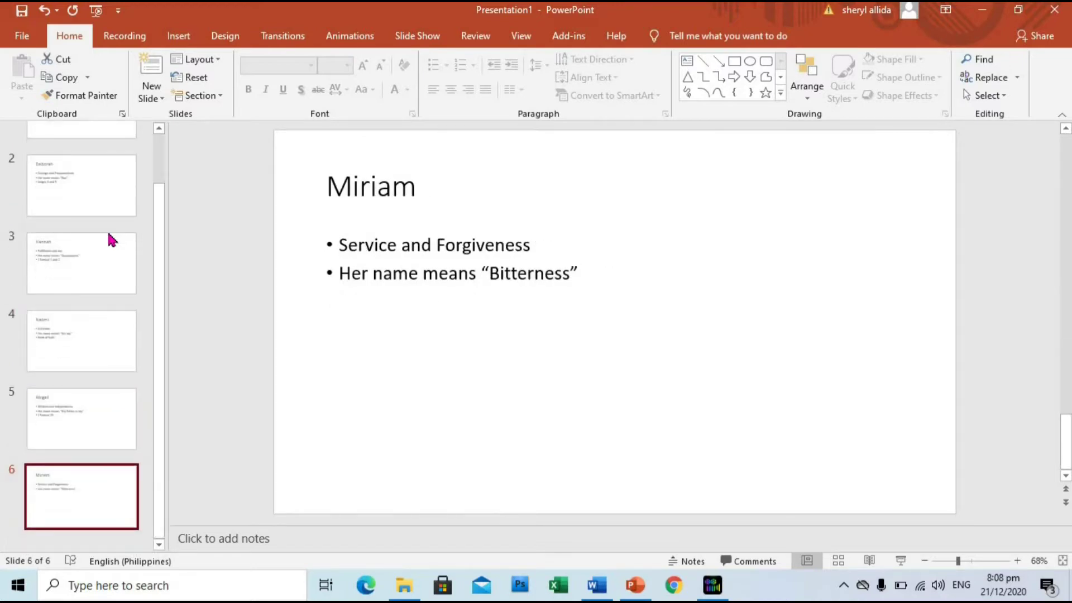
pyautogui.press('Up')
pyautogui.press('Up')
pyautogui.press('Up')
pyautogui.press('Up')
pyautogui.press('Up')
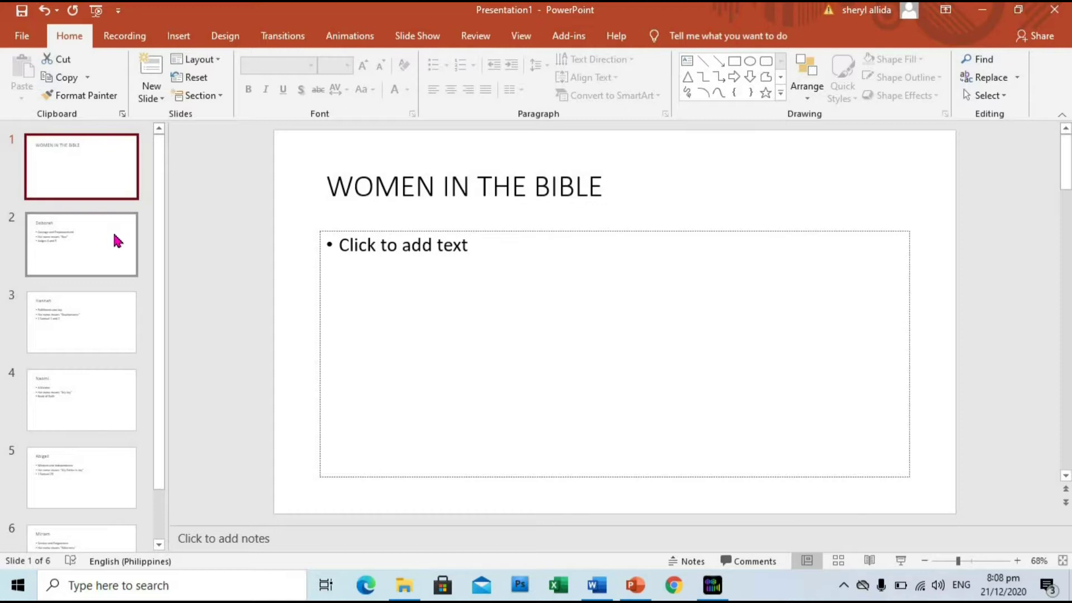
# Reselect all slides and check the deck again, ending on the title slide
pyautogui.hotkey('ctrl', 'a')
pyautogui.click(125, 168)
pyautogui.press('Down')
pyautogui.press('Down')
pyautogui.press('Down')
pyautogui.press('Down')
pyautogui.press('Down')
pyautogui.press('Up')
pyautogui.press('Up')
pyautogui.press('Up')
pyautogui.press('Up')
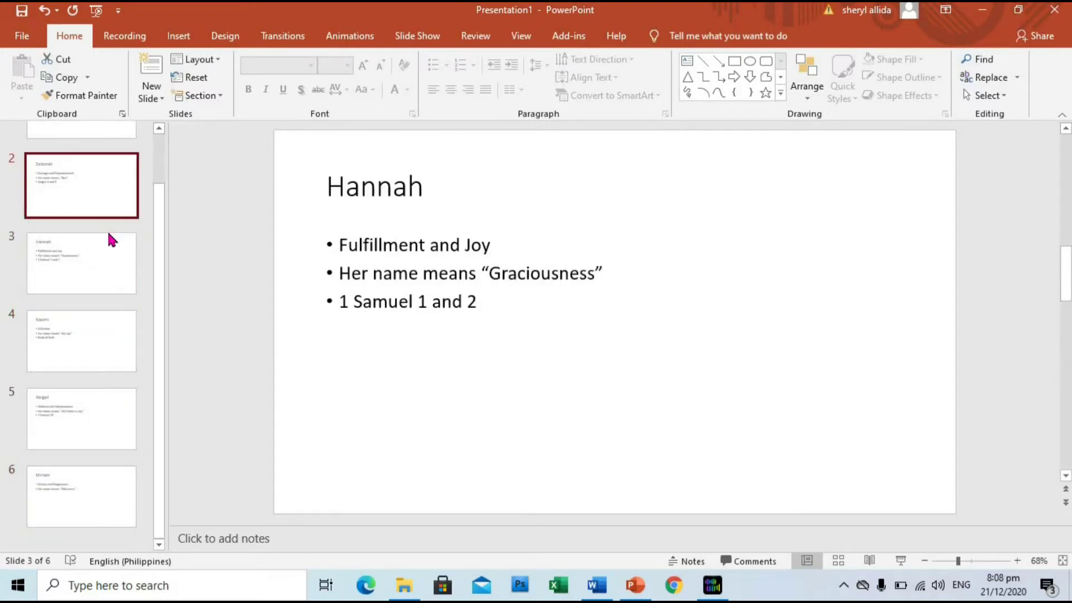
pyautogui.press('Up')
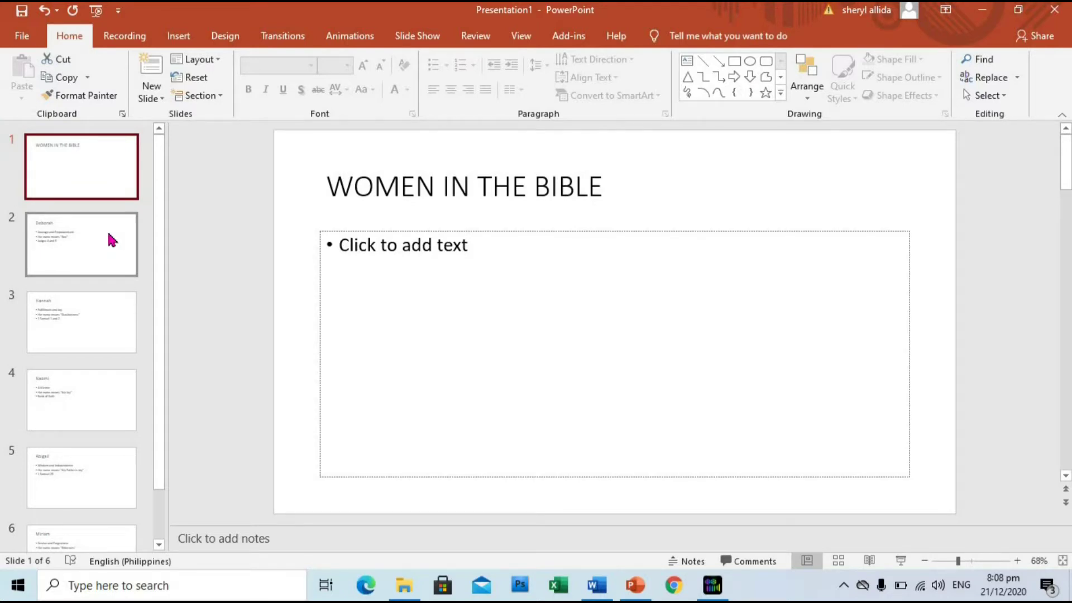
pyautogui.press('Down')
pyautogui.press('Up')
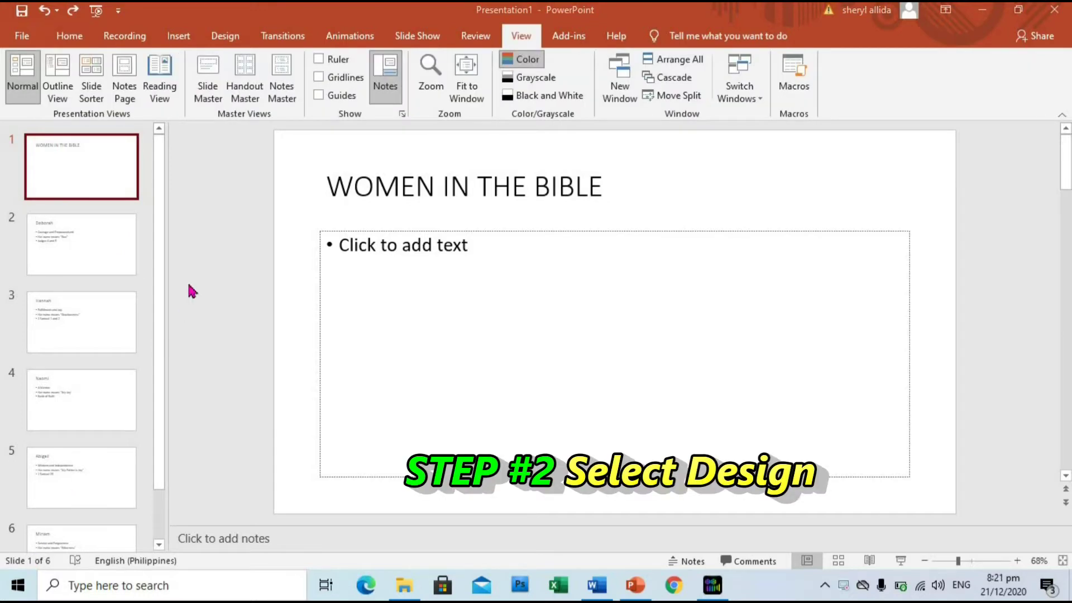
# Apply the Retrospect theme from the Design themes gallery to all six slides
pyautogui.click(236, 44)
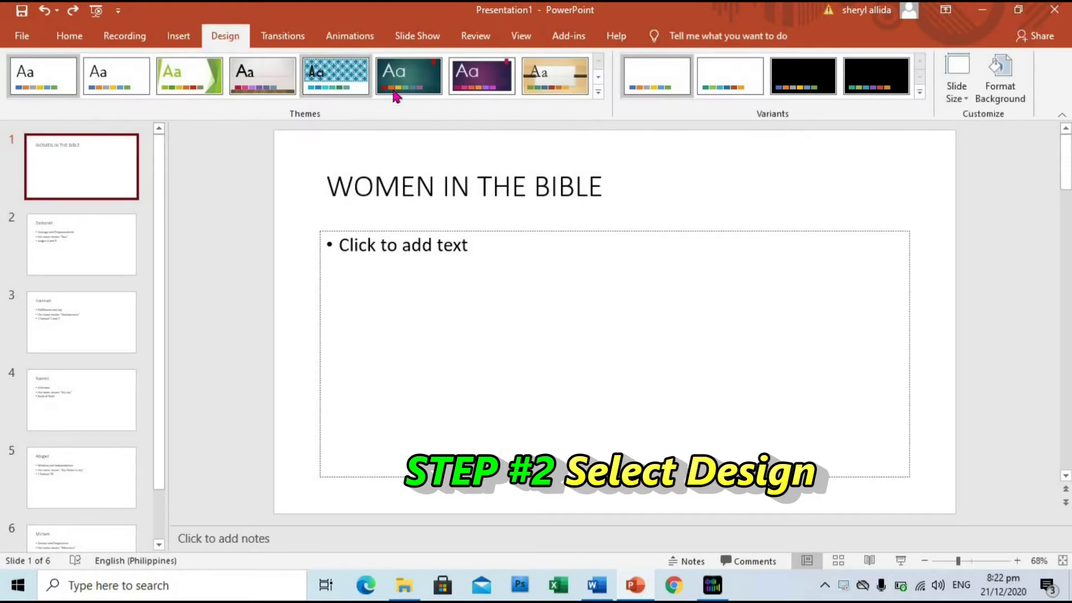
pyautogui.click(598, 93)
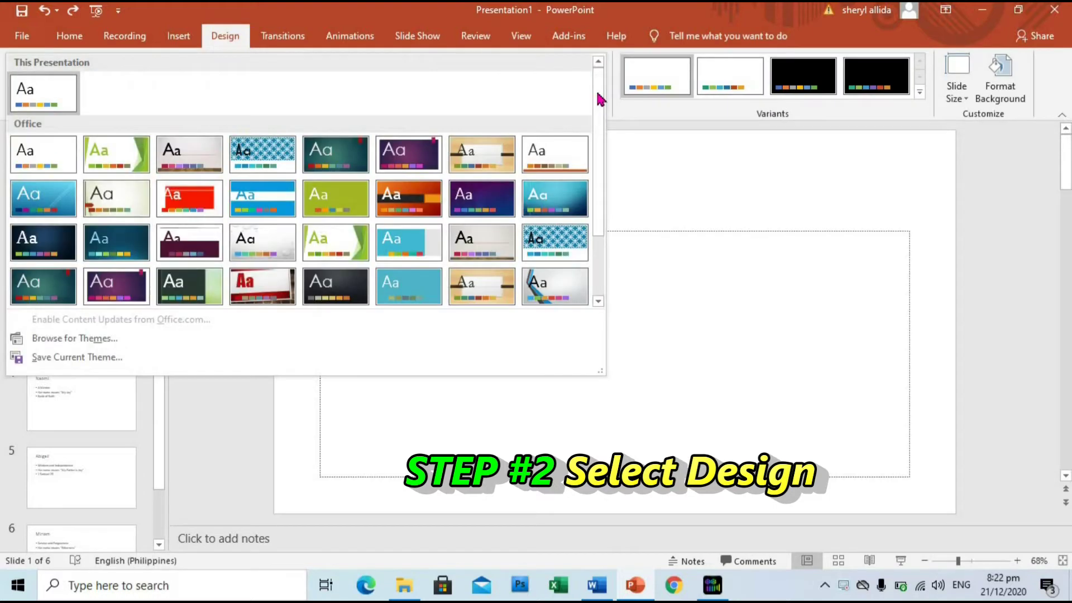
pyautogui.moveTo(599, 162)
pyautogui.mouseDown()
pyautogui.moveTo(601, 211)
pyautogui.moveTo(601, 163)
pyautogui.mouseUp()
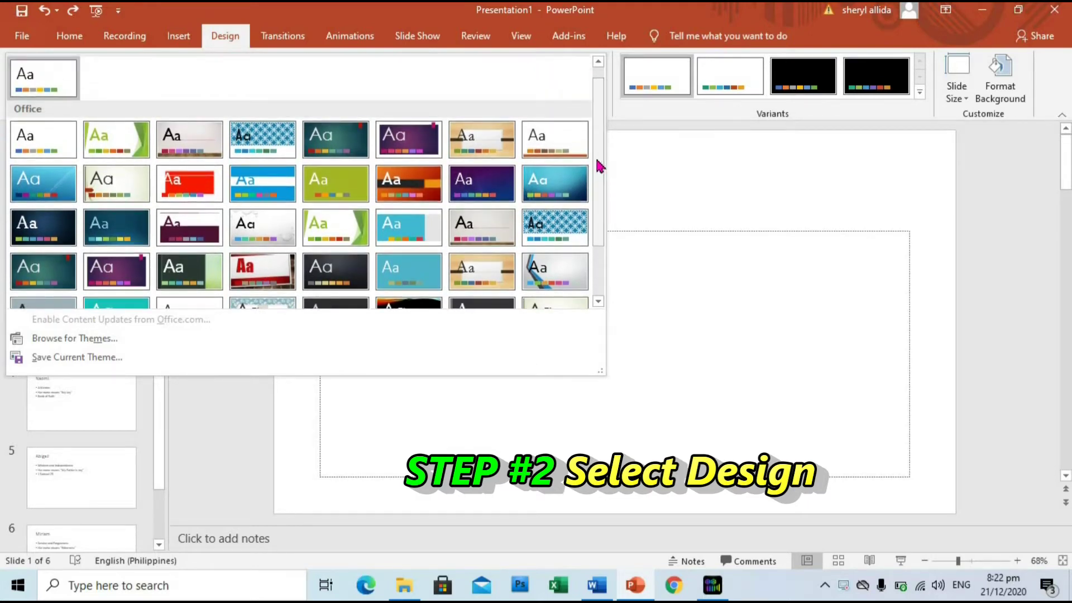
pyautogui.click(581, 157)
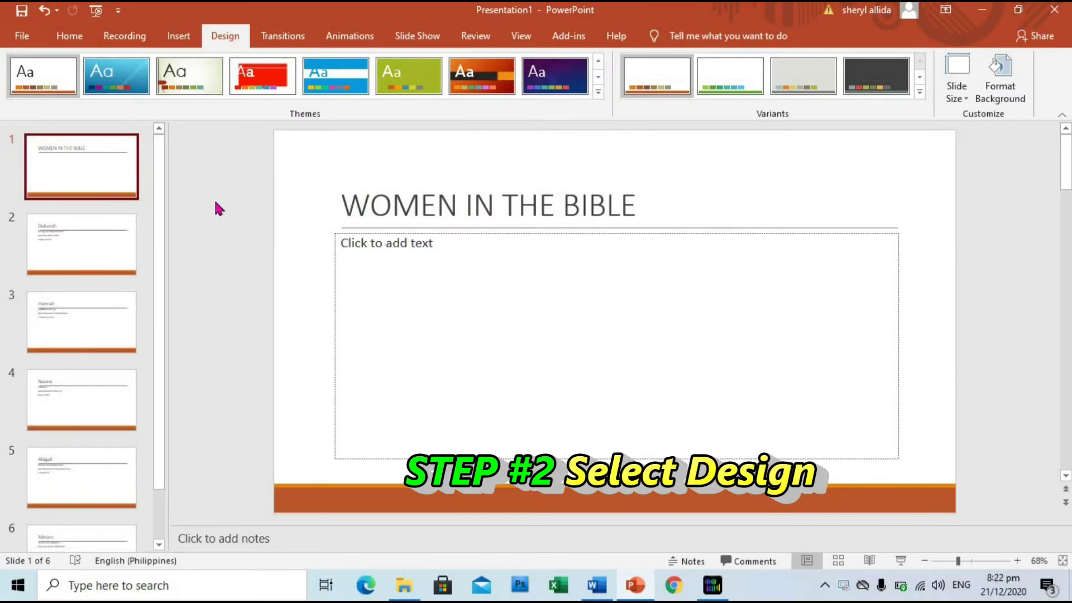
pyautogui.scroll(-3, 162, 251)
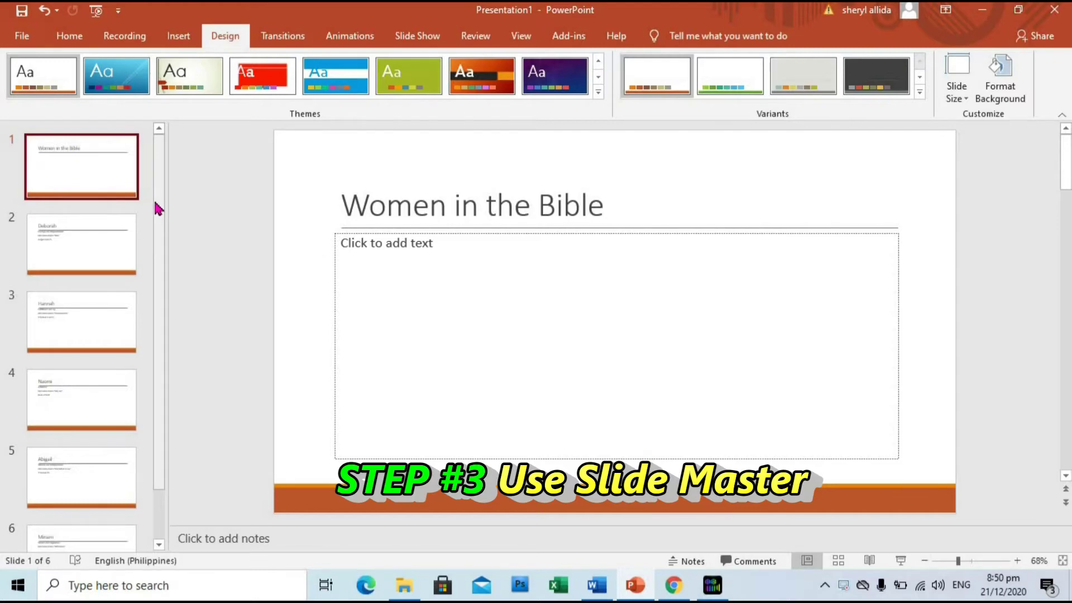
# Switch to Slide Master view from the View tab
pyautogui.click(521, 37)
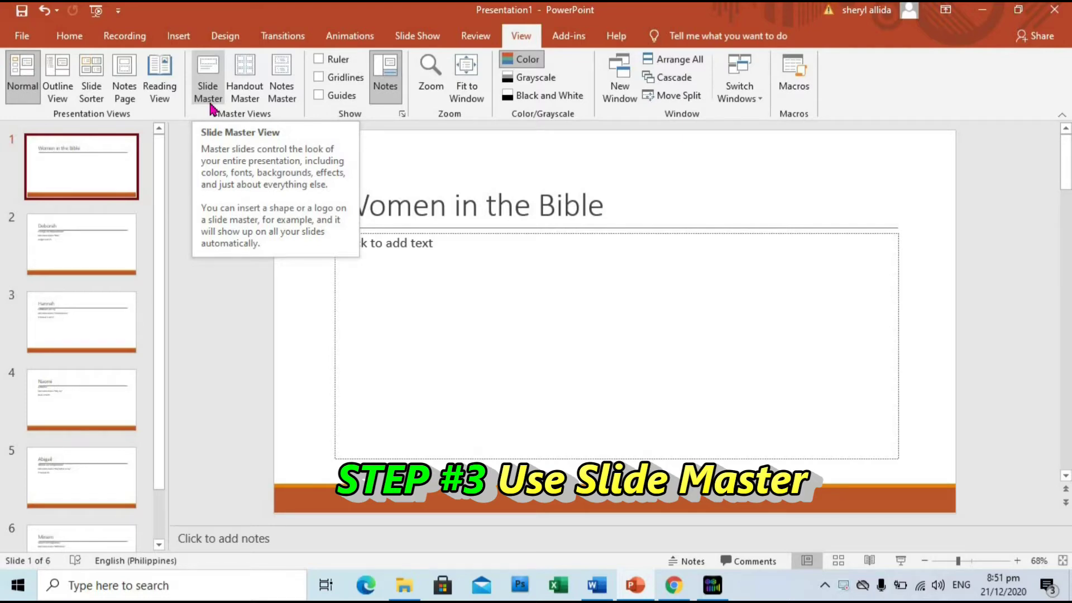
pyautogui.click(211, 109)
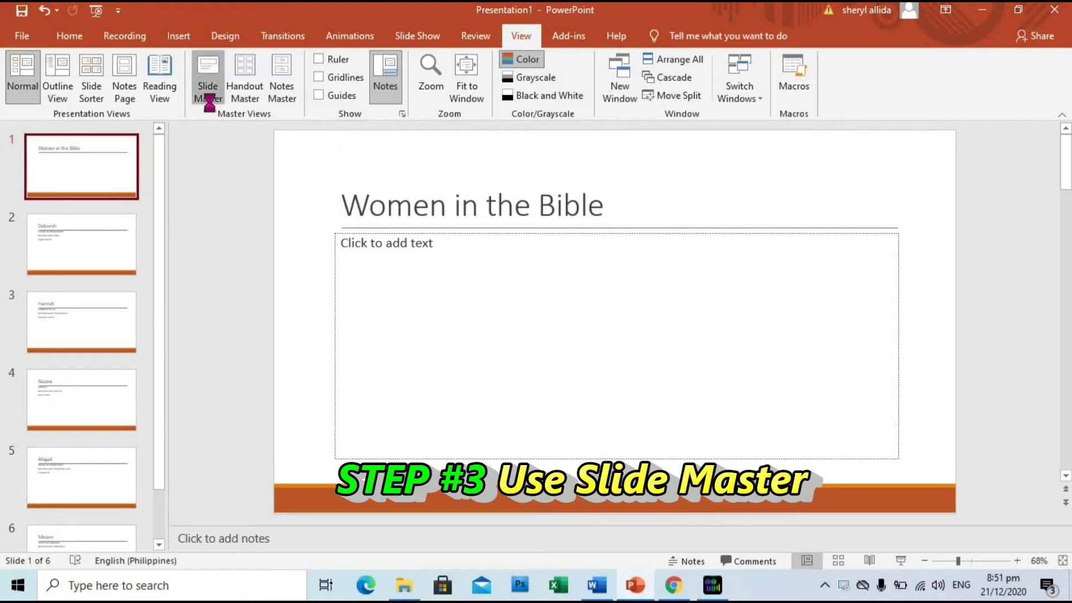
# Scroll the master layout thumbnails and select the Title Slide layout
pyautogui.moveTo(161, 354); pyautogui.dragTo(164, 226)
pyautogui.scroll(3, 162, 212)
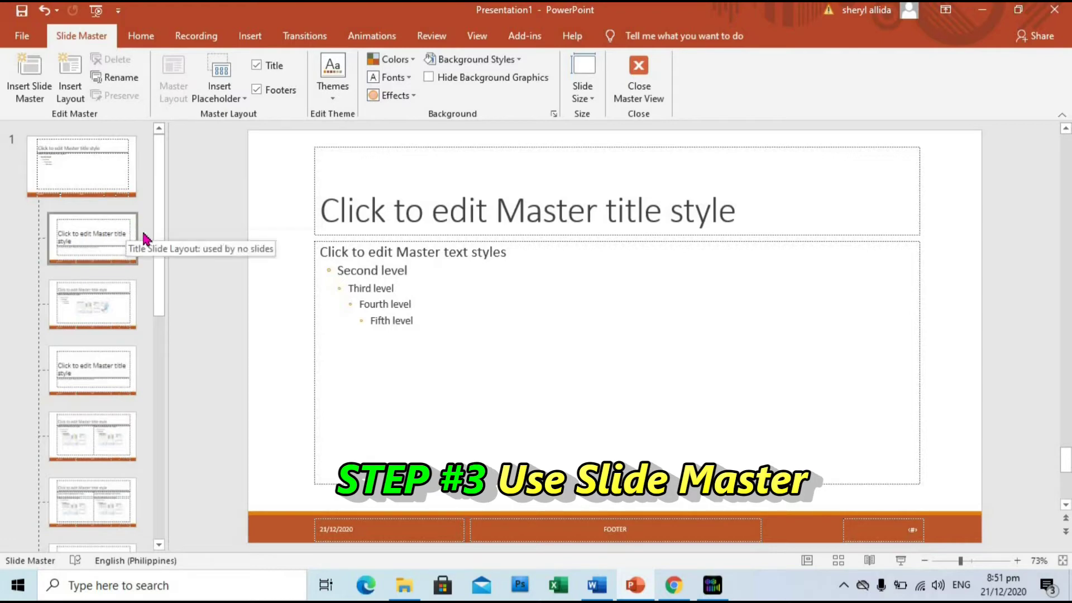
pyautogui.scroll(-3, 158, 263)
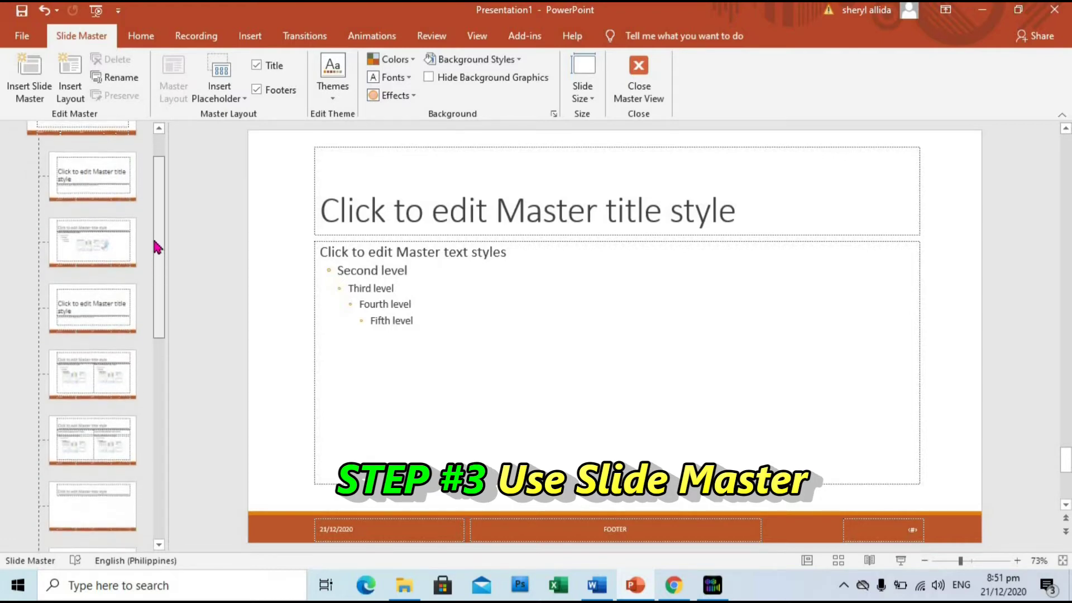
pyautogui.scroll(3, 154, 244)
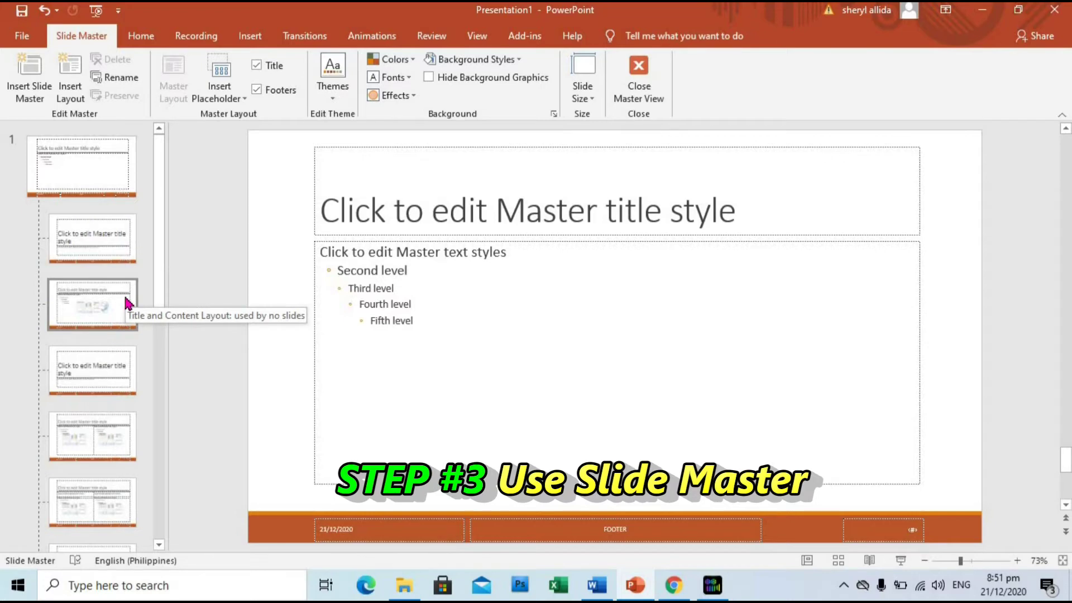
pyautogui.click(130, 246)
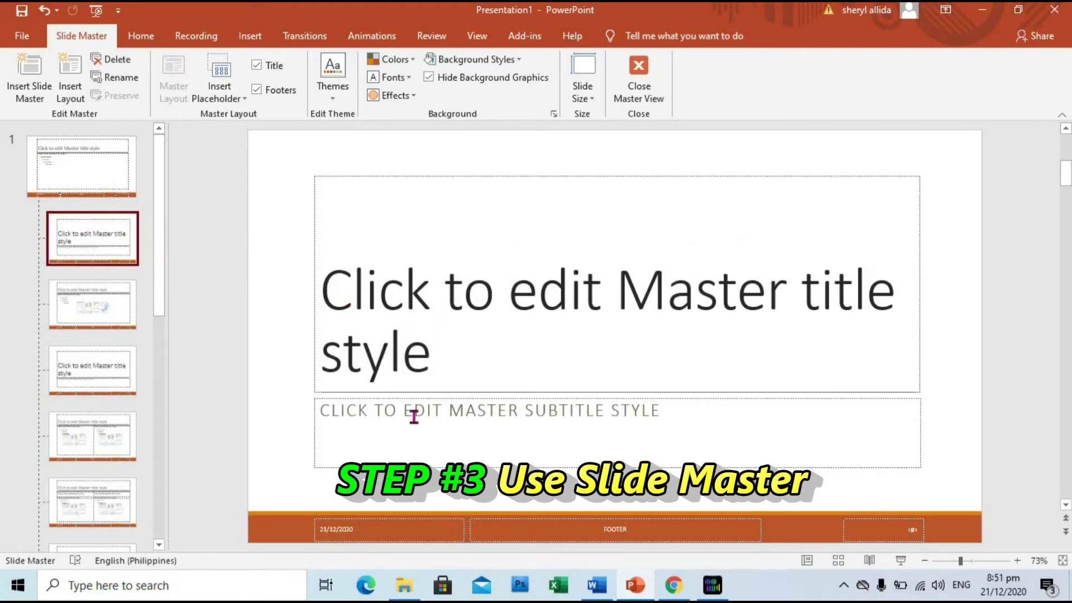
# Set the master title to AR CENA with the Subtle Effect - Orange, Accent 1 style
pyautogui.click(427, 364)
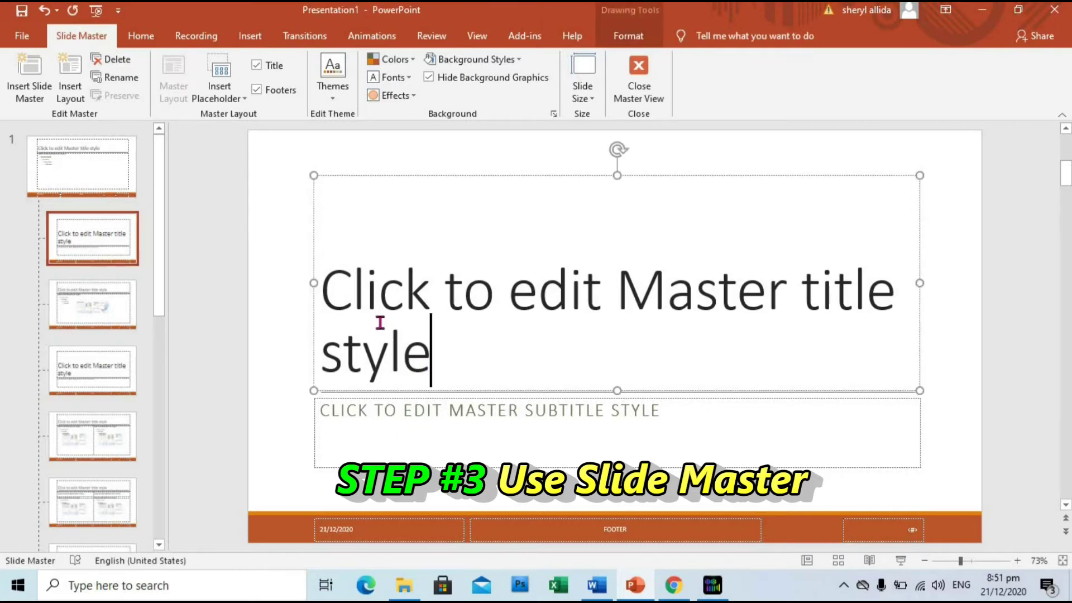
pyautogui.keyDown('shift'); pyautogui.click(338, 287); pyautogui.keyUp('shift')
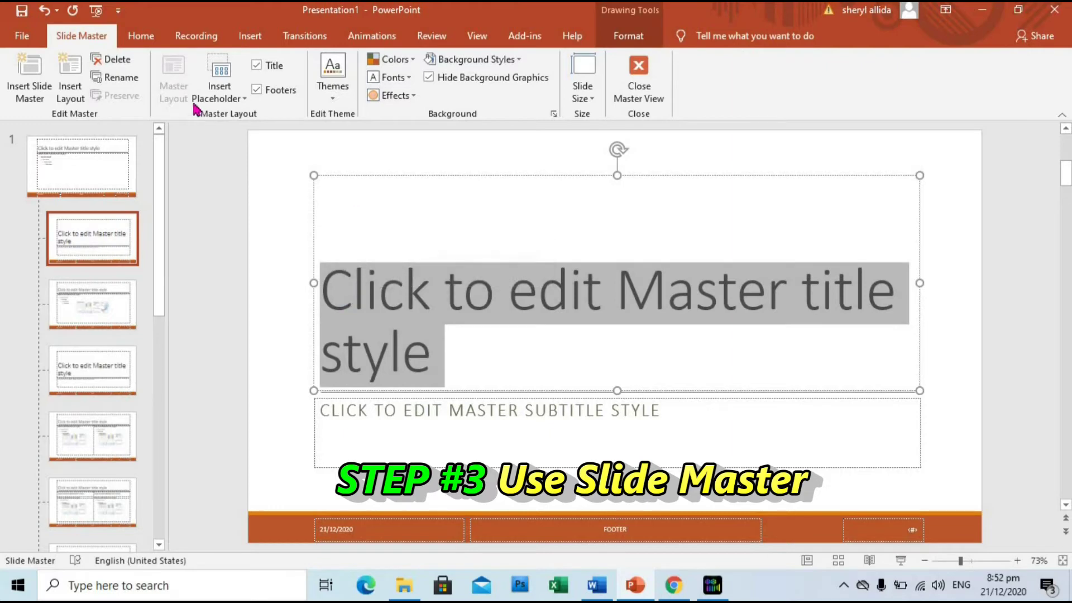
pyautogui.click(141, 36)
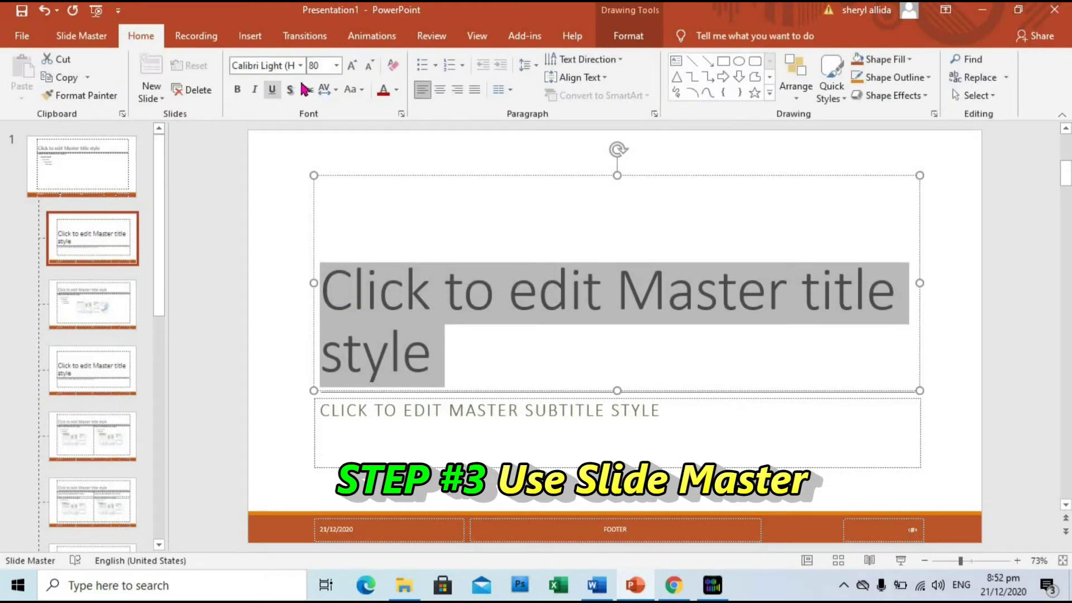
pyautogui.click(301, 70)
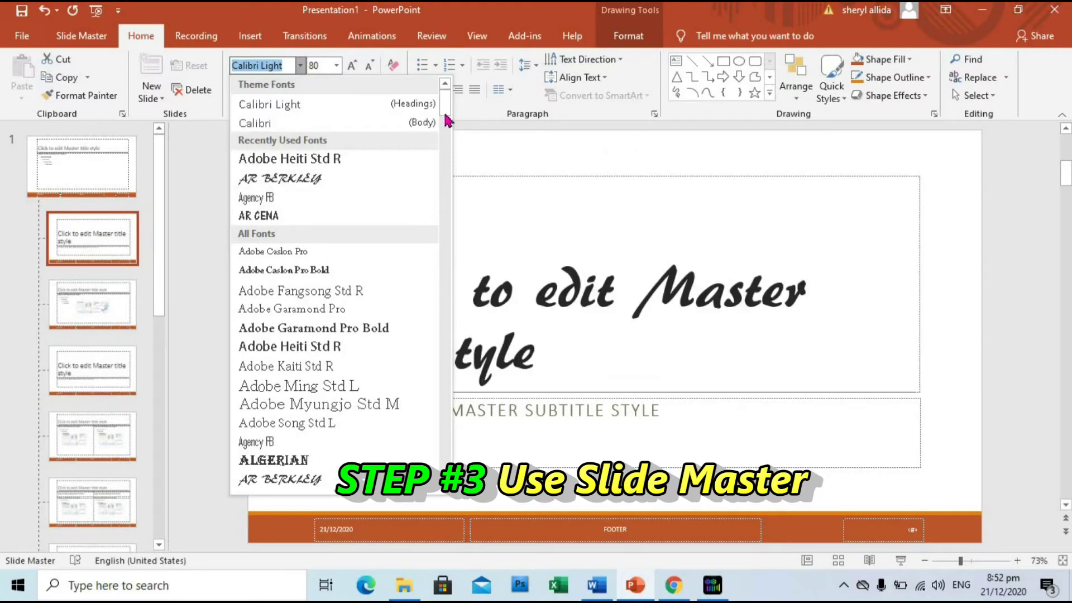
pyautogui.moveTo(447, 117); pyautogui.dragTo(446, 138)
pyautogui.click(350, 254)
pyautogui.click(837, 96)
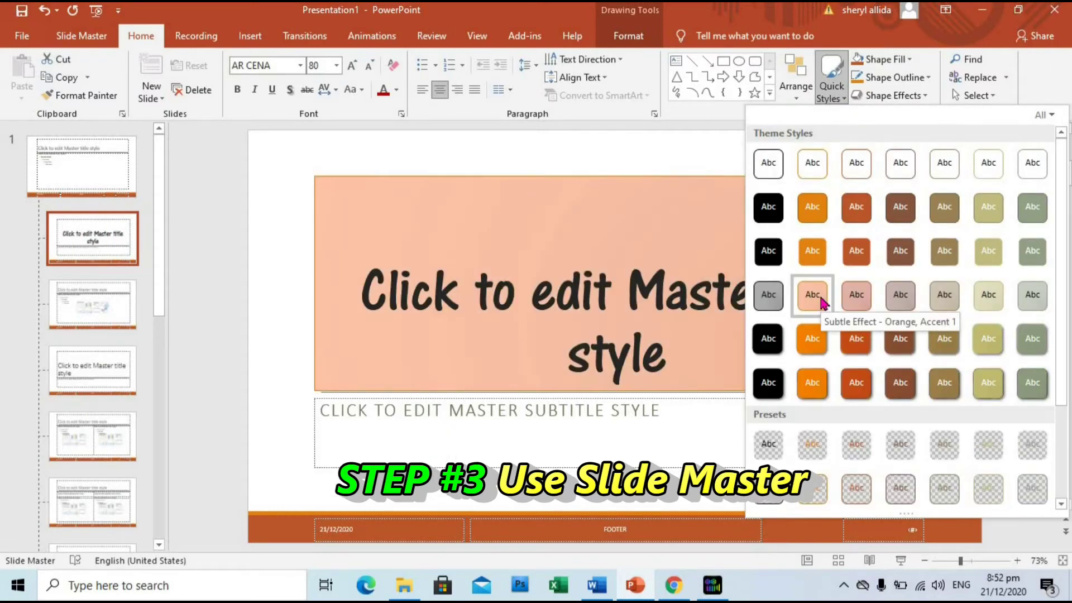
pyautogui.click(813, 296)
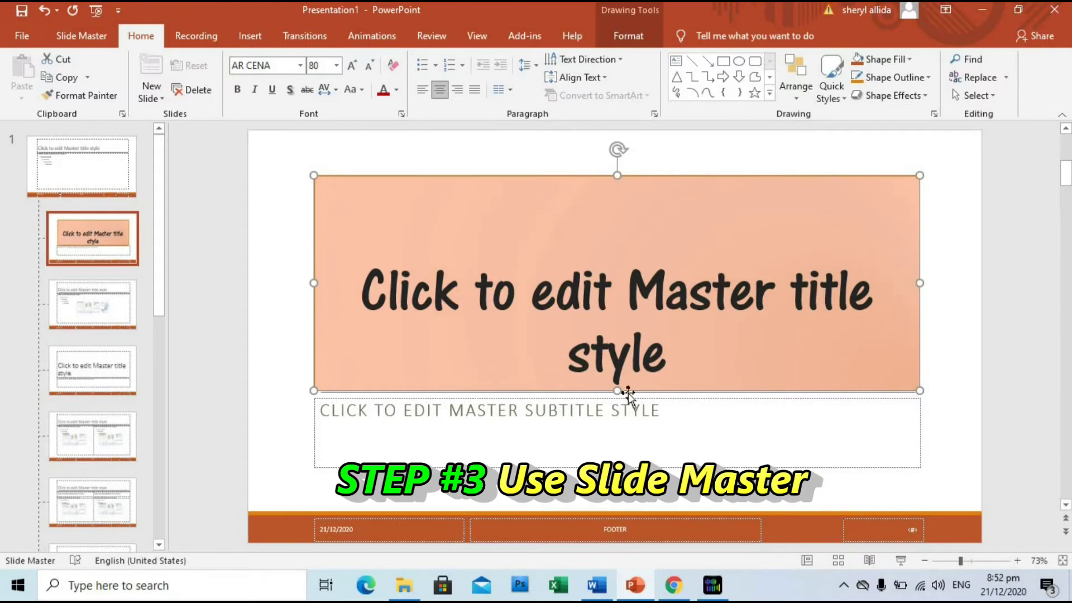
# Center the subtitle placeholder and close Master View
pyautogui.tripleClick(598, 414)
pyautogui.click(440, 90)
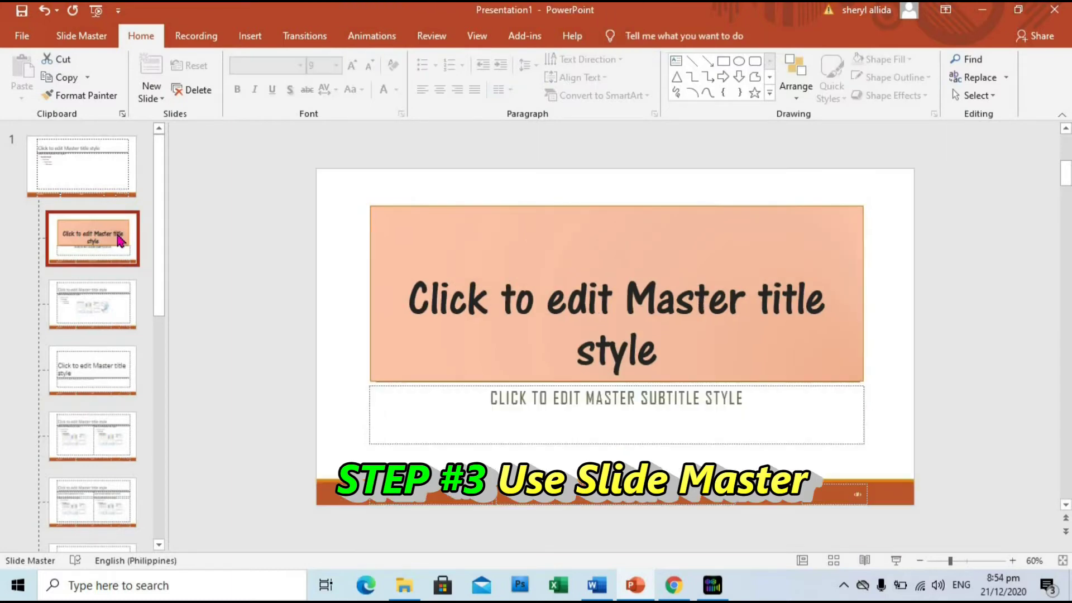
pyautogui.click(98, 43)
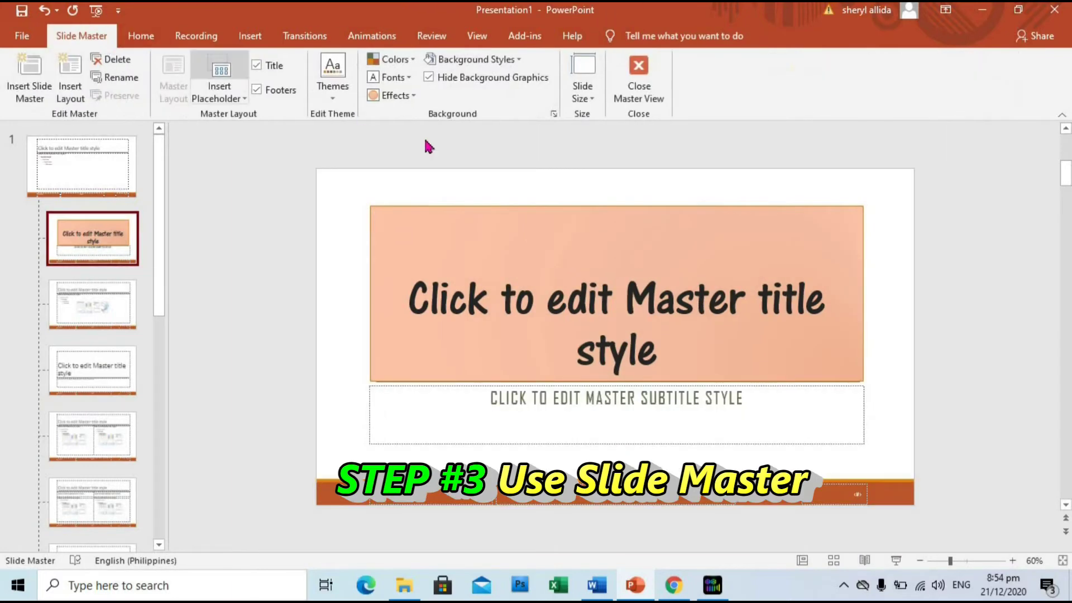
pyautogui.click(638, 89)
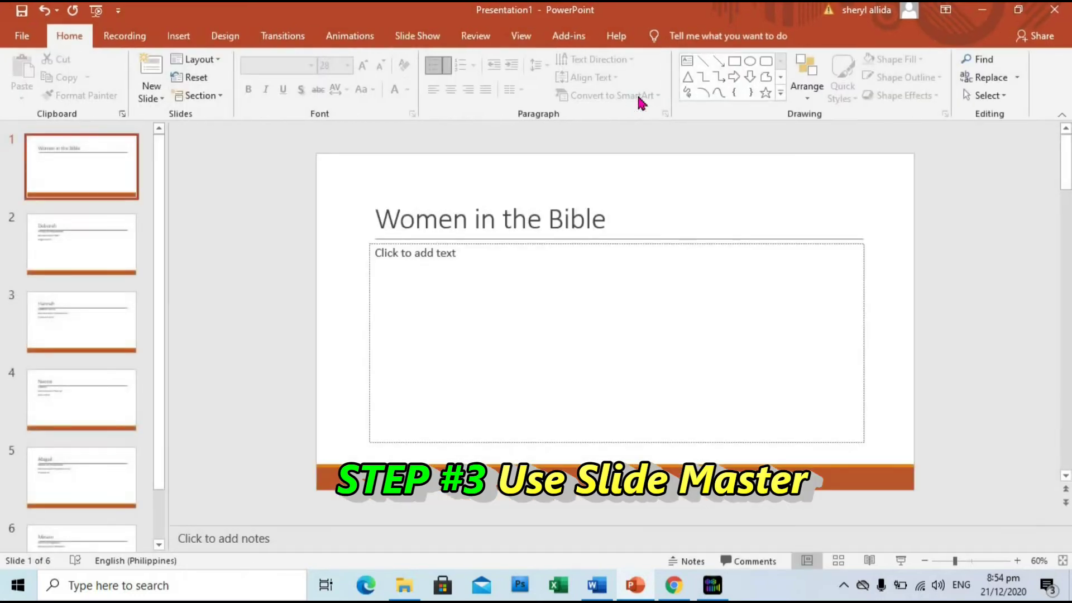
# Apply the Title Slide layout to slide 1
pyautogui.rightClick(116, 179)
pyautogui.moveTo(211, 346)
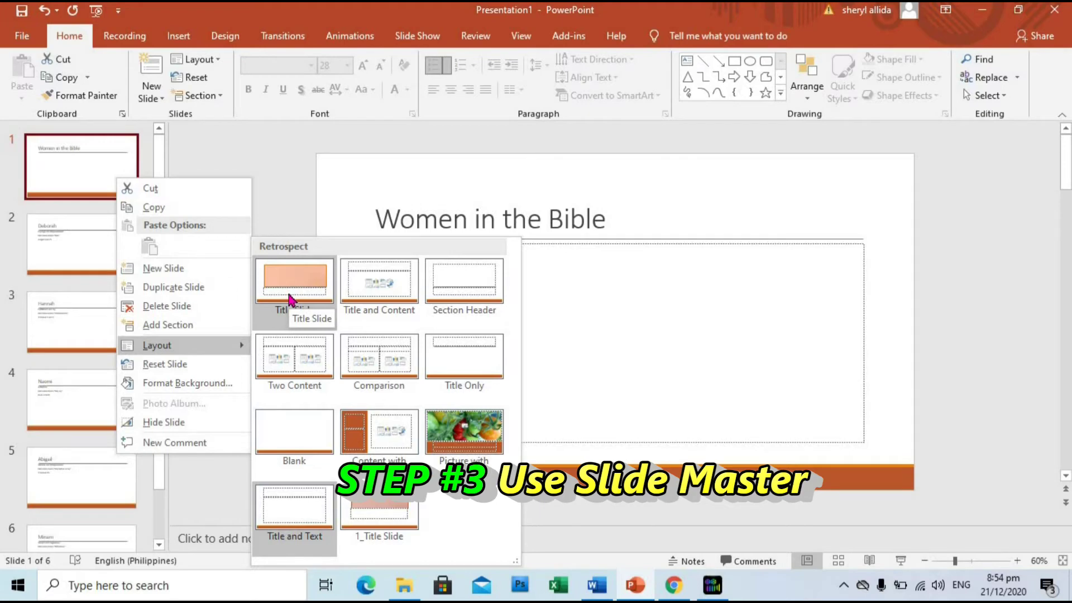
pyautogui.click(290, 301)
# Remove the line break before 'Bible' in the slide 1 title
pyautogui.click(624, 338)
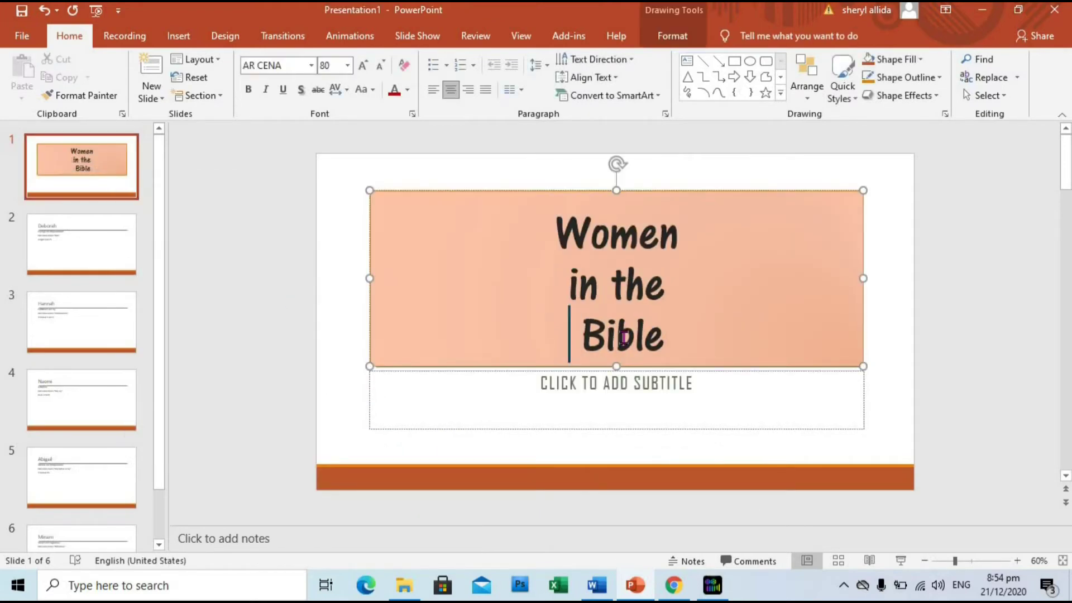
pyautogui.press('BackSpace')
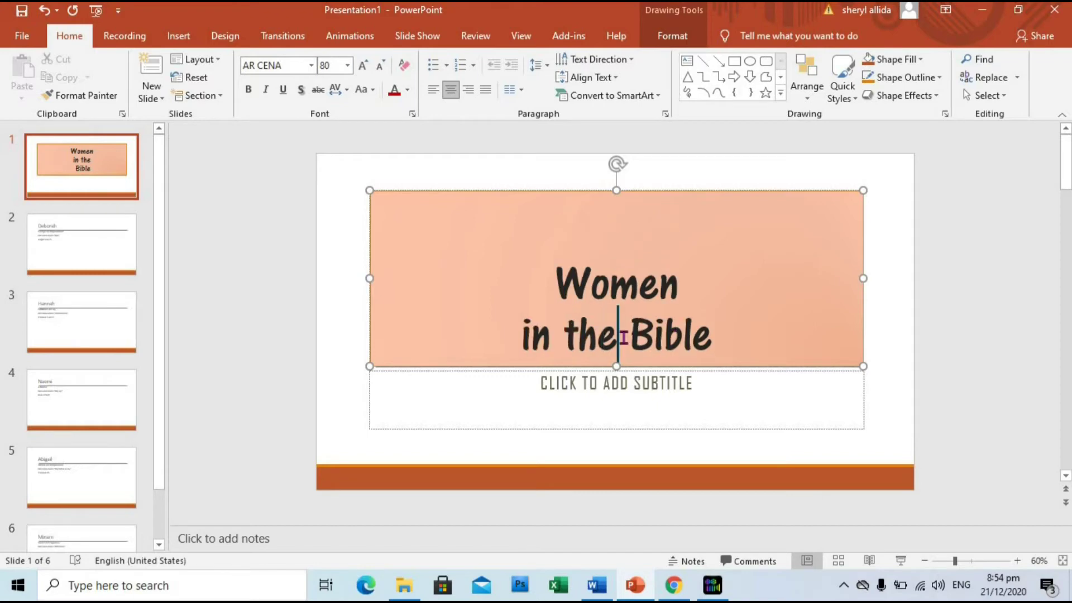
pyautogui.press('Up')
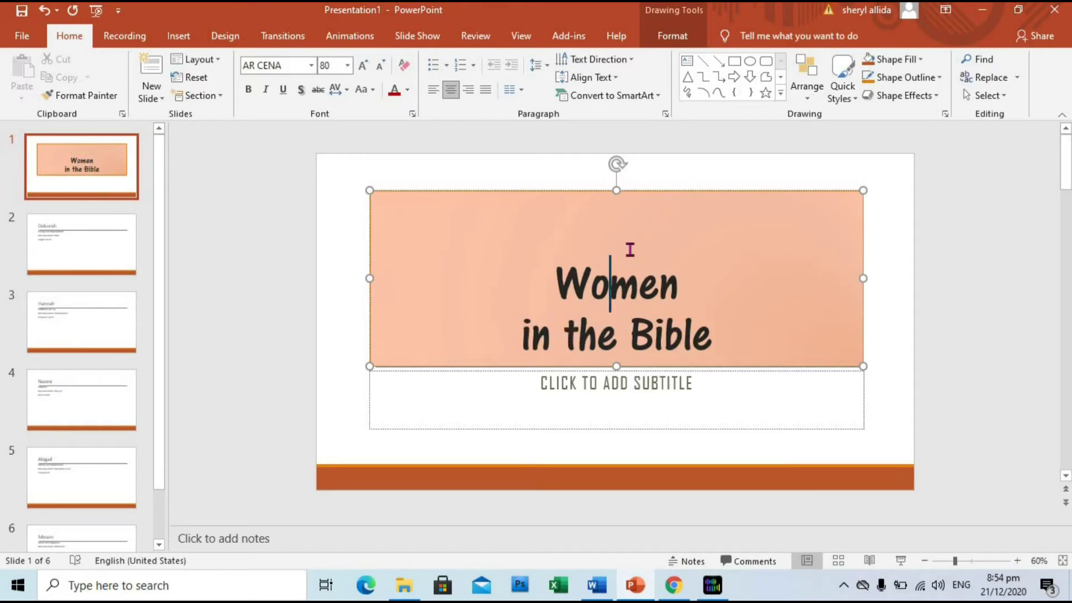
pyautogui.click(517, 36)
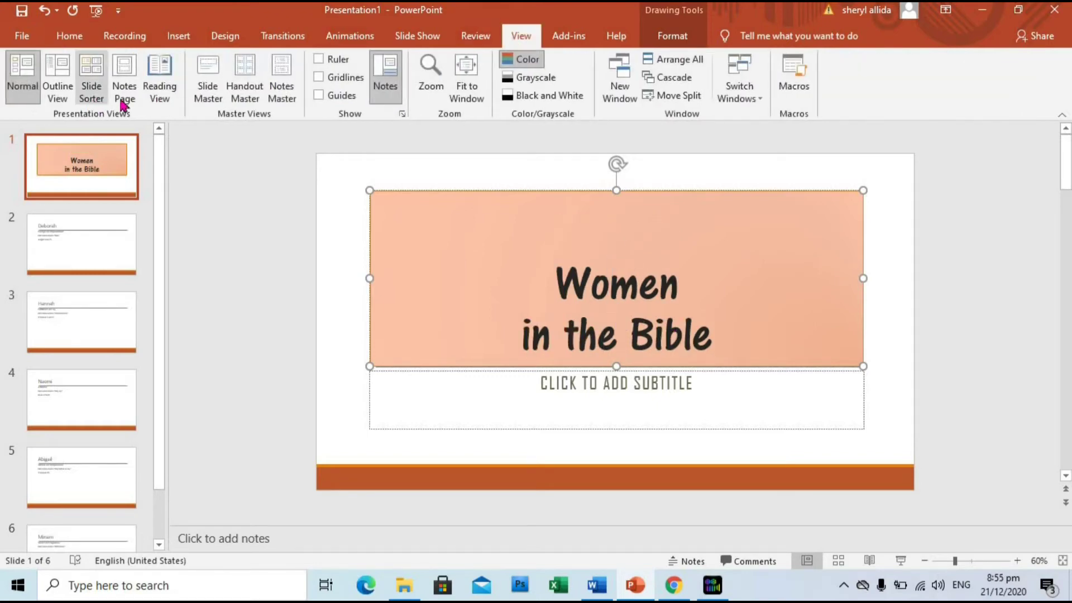
# Shorten the master title placeholder from the bottom, then close Master View
pyautogui.click(206, 92)
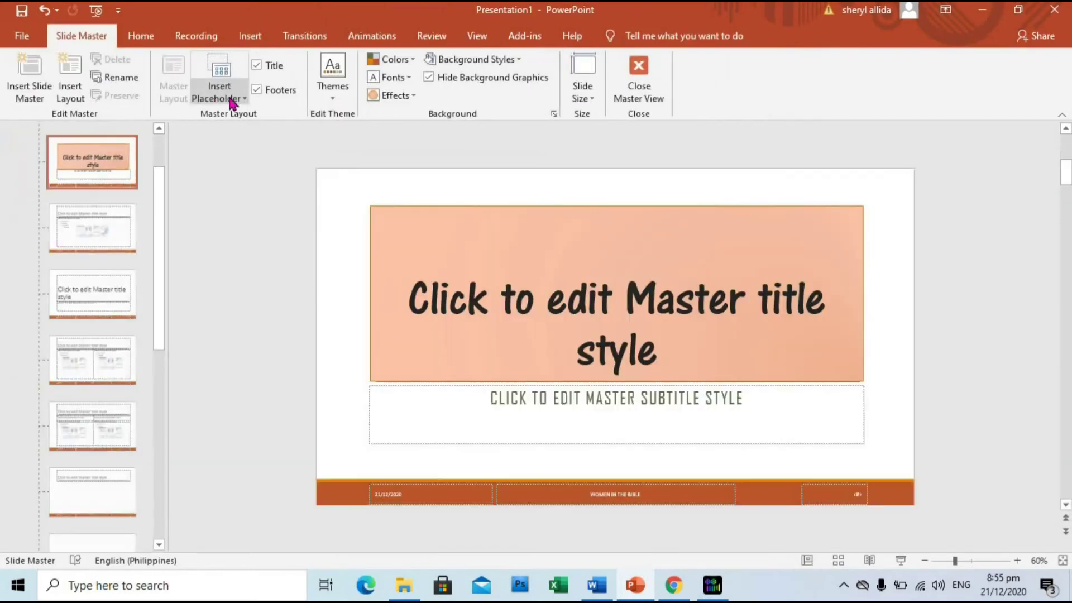
pyautogui.click(569, 245)
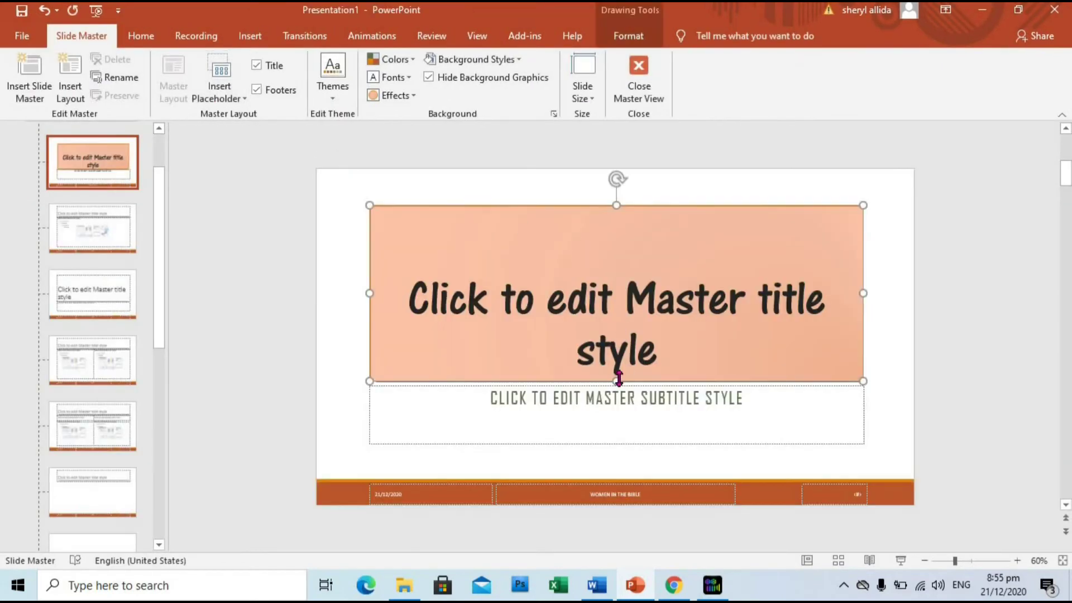
pyautogui.moveTo(618, 380); pyautogui.dragTo(621, 328)
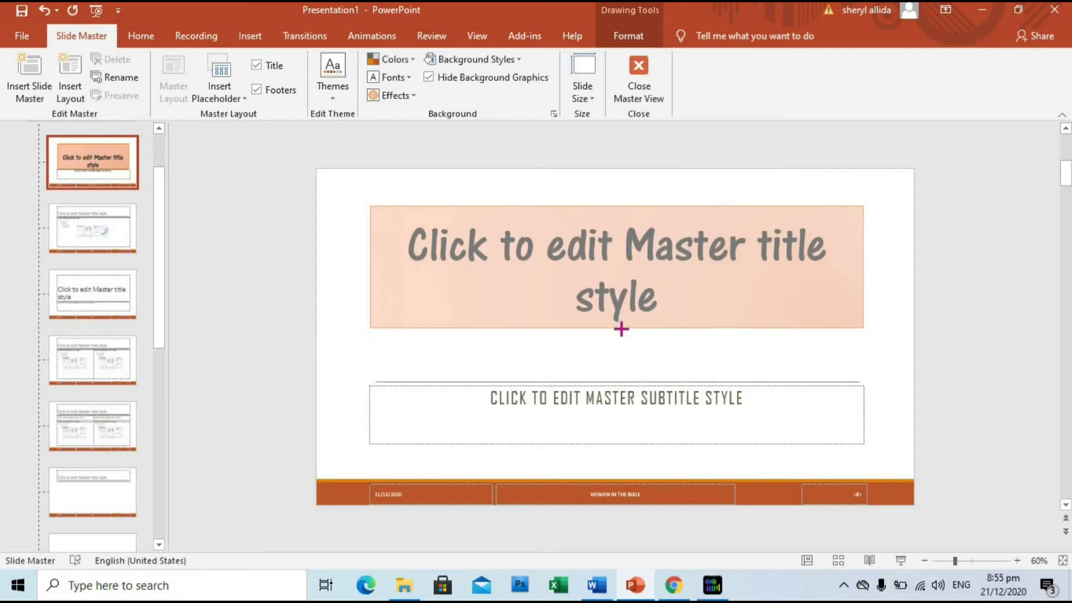
pyautogui.click(639, 78)
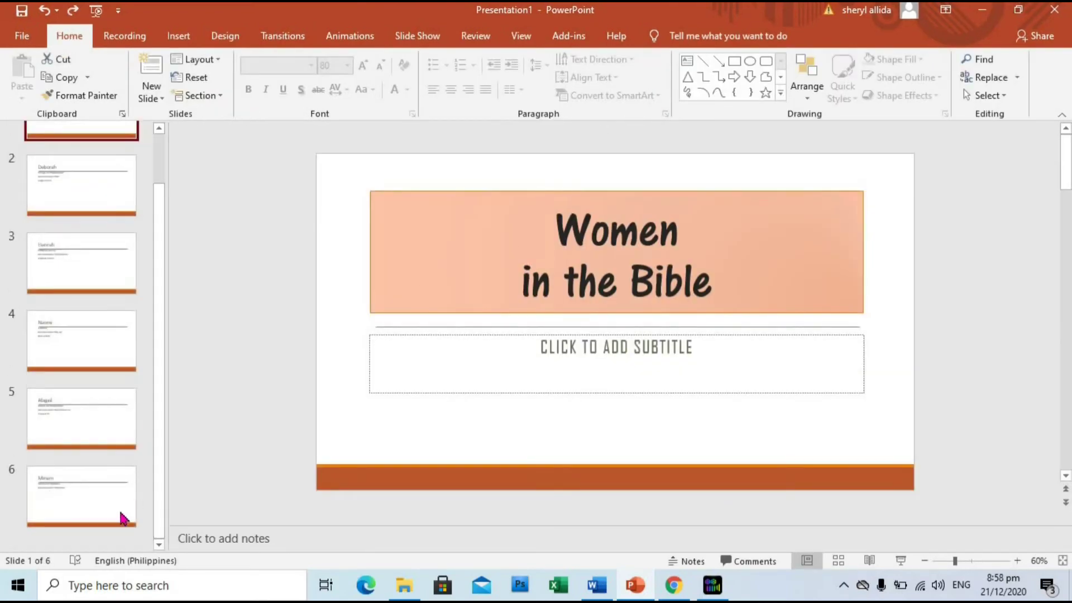
# Add a new slide 7 after Miriam using the Title Slide layout
pyautogui.click(120, 518)
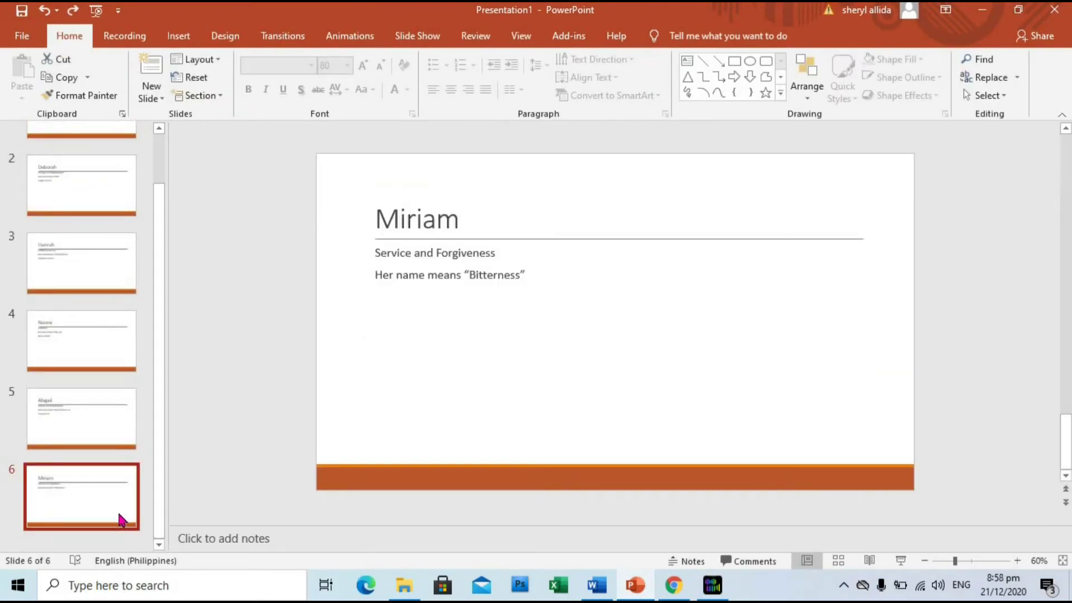
pyautogui.press('Return')
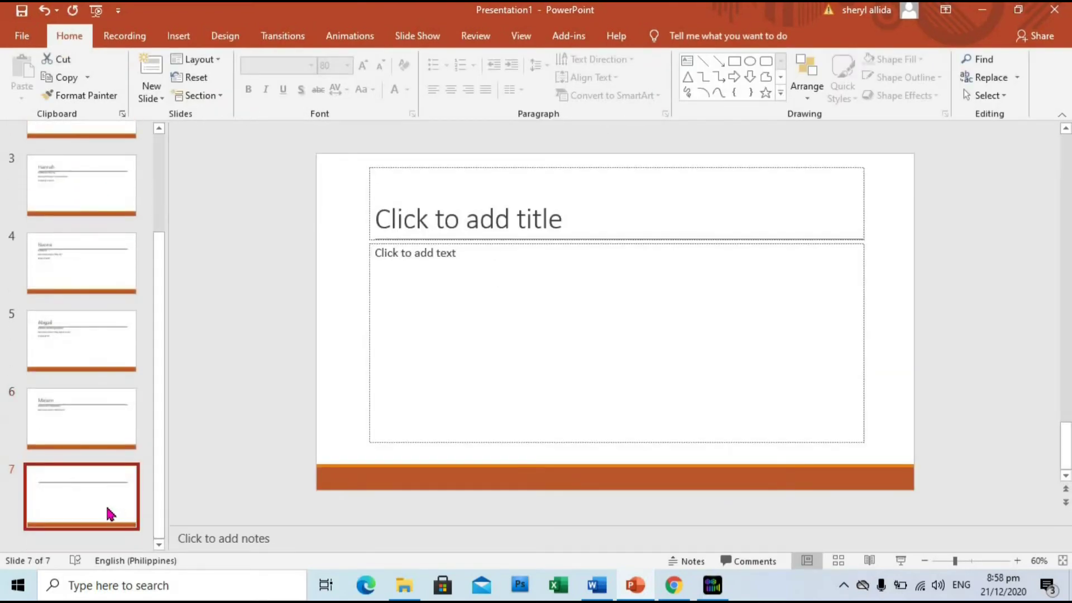
pyautogui.rightClick(110, 514)
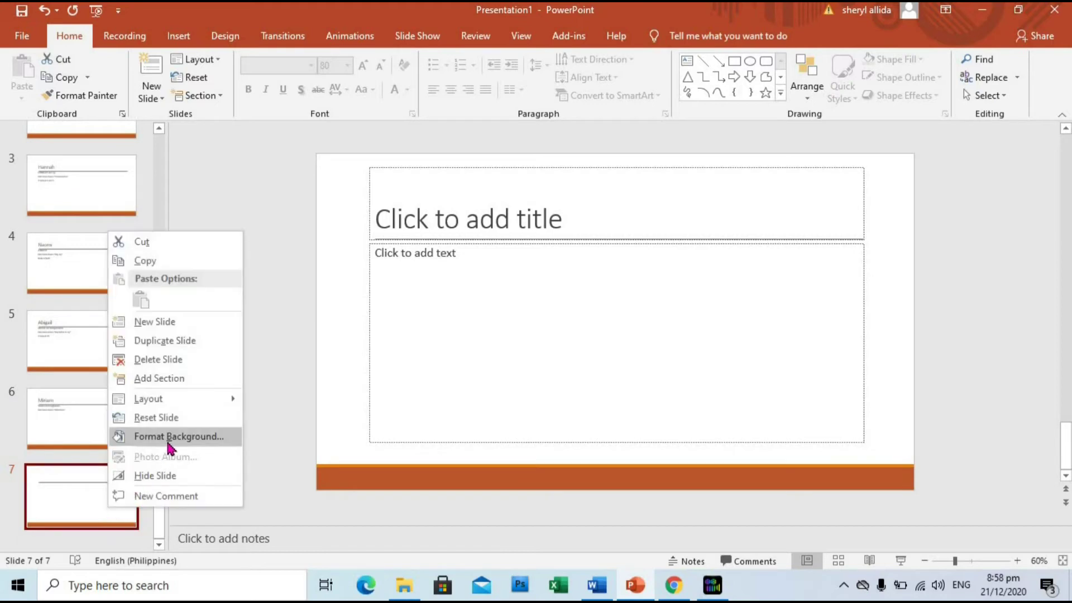
pyautogui.moveTo(197, 410)
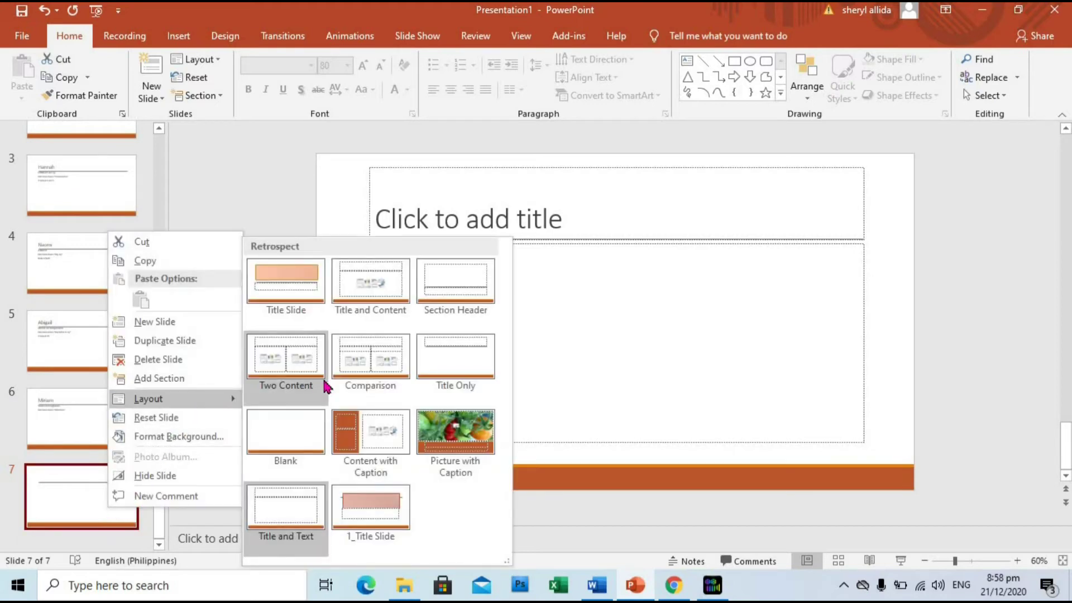
pyautogui.click(302, 304)
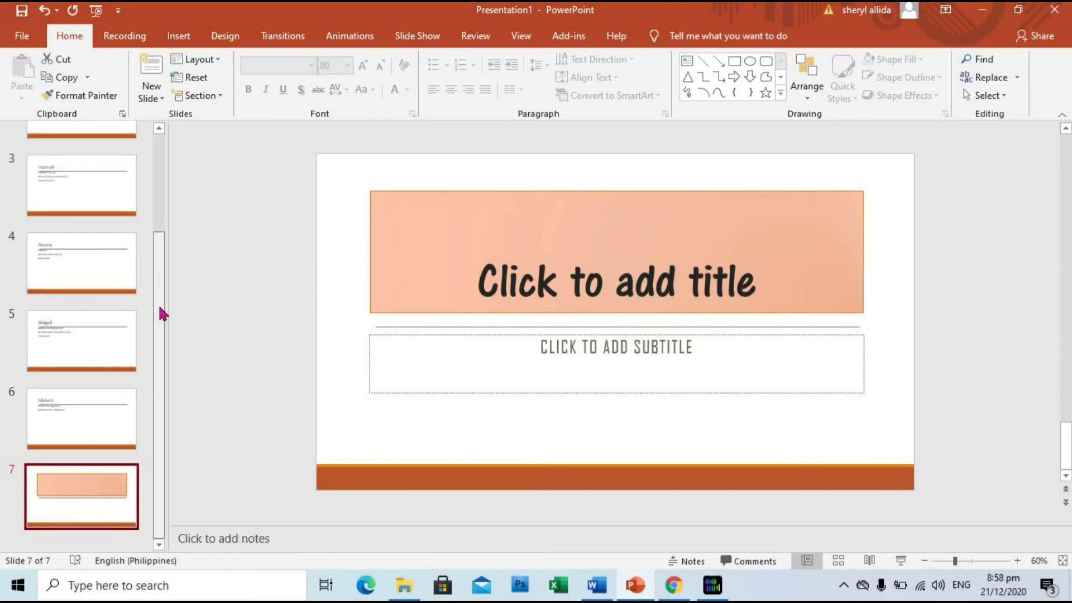
# Type POPULAR as slide 1's subtitle
pyautogui.scroll(3, 160, 311)
pyautogui.click(132, 193)
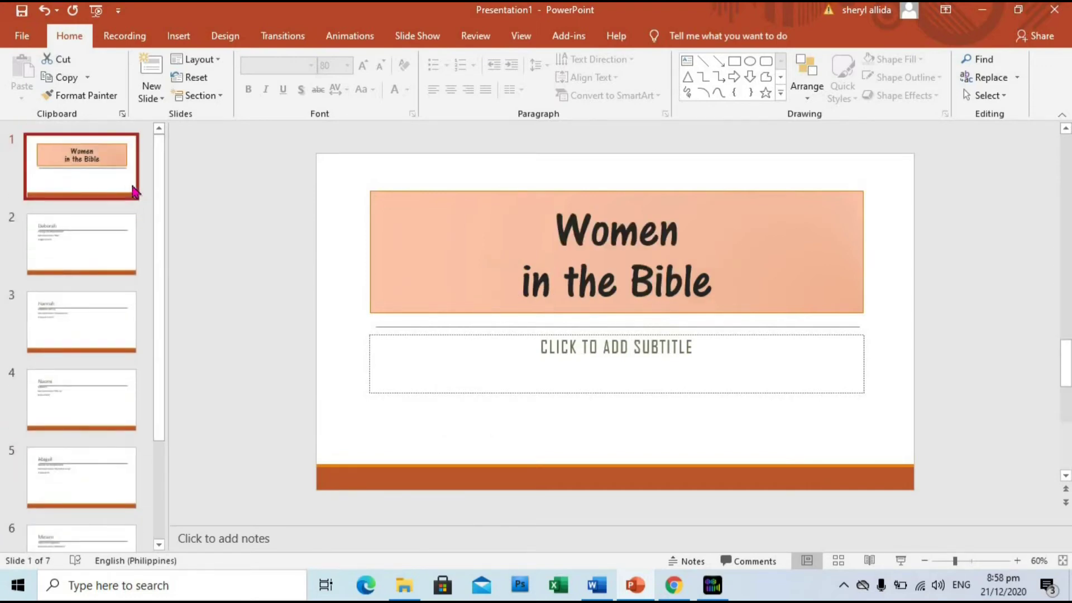
pyautogui.click(589, 355)
pyautogui.write('POPULAR')
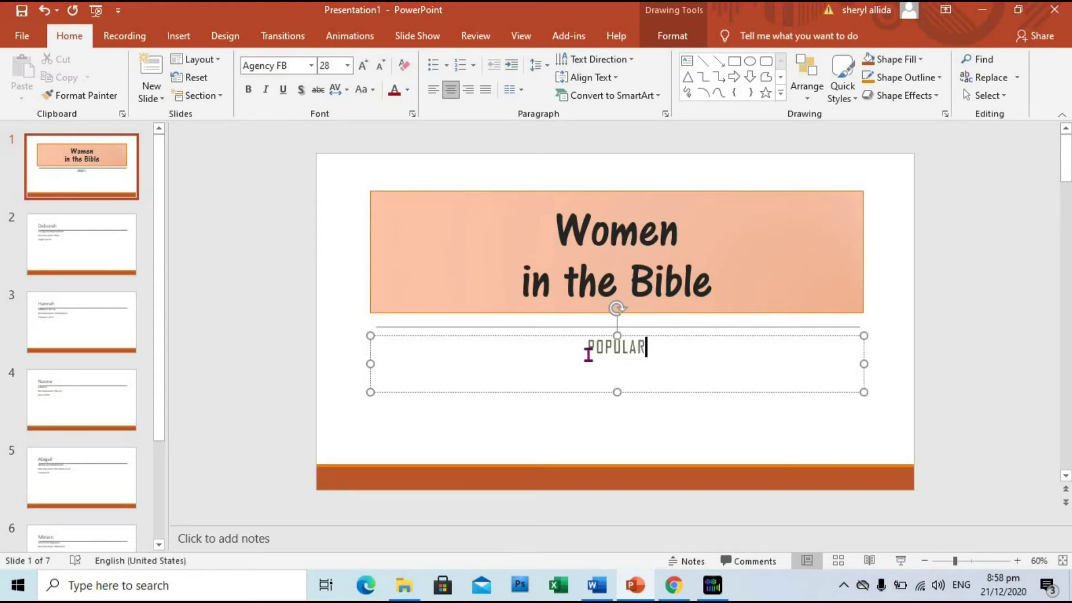
pyautogui.click(569, 416)
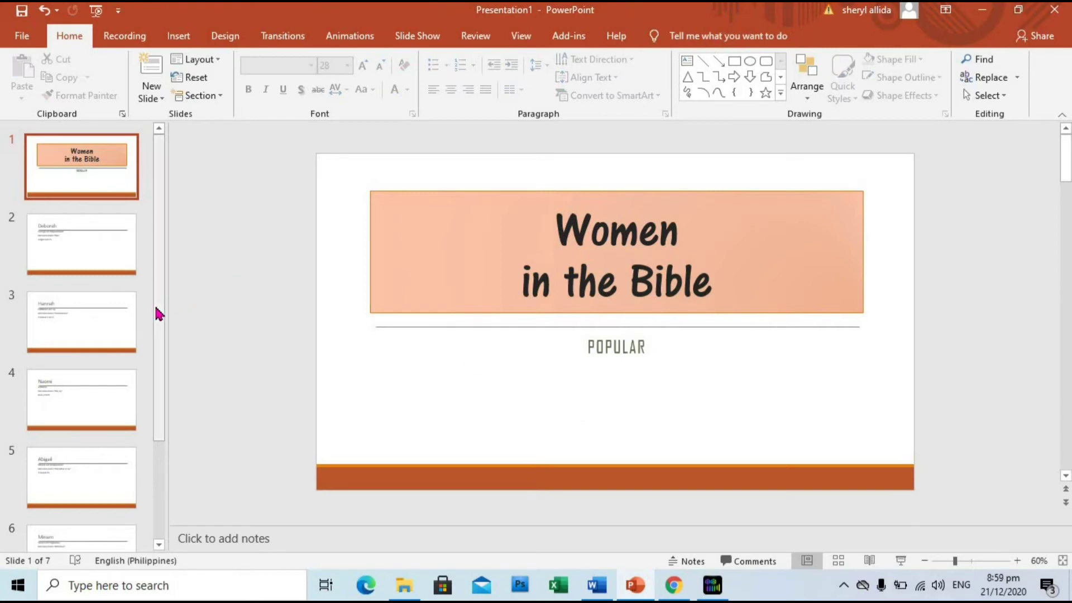
pyautogui.moveTo(156, 383); pyautogui.dragTo(151, 455)
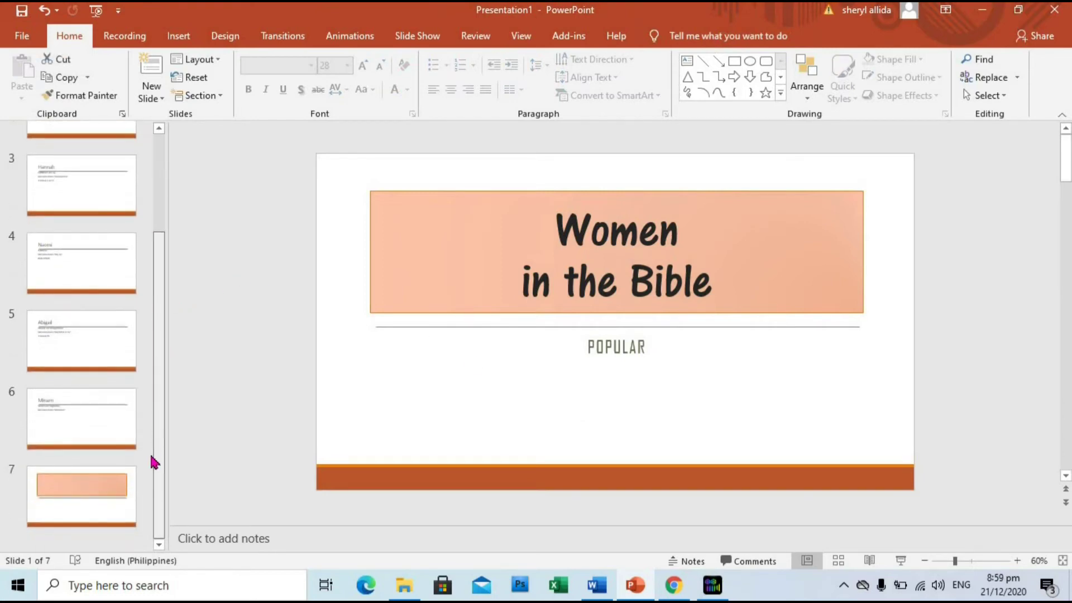
# Title slide 7 'Women in the Bible' with the subtitle UNPOPULAR
pyautogui.click(129, 483)
pyautogui.click(574, 292)
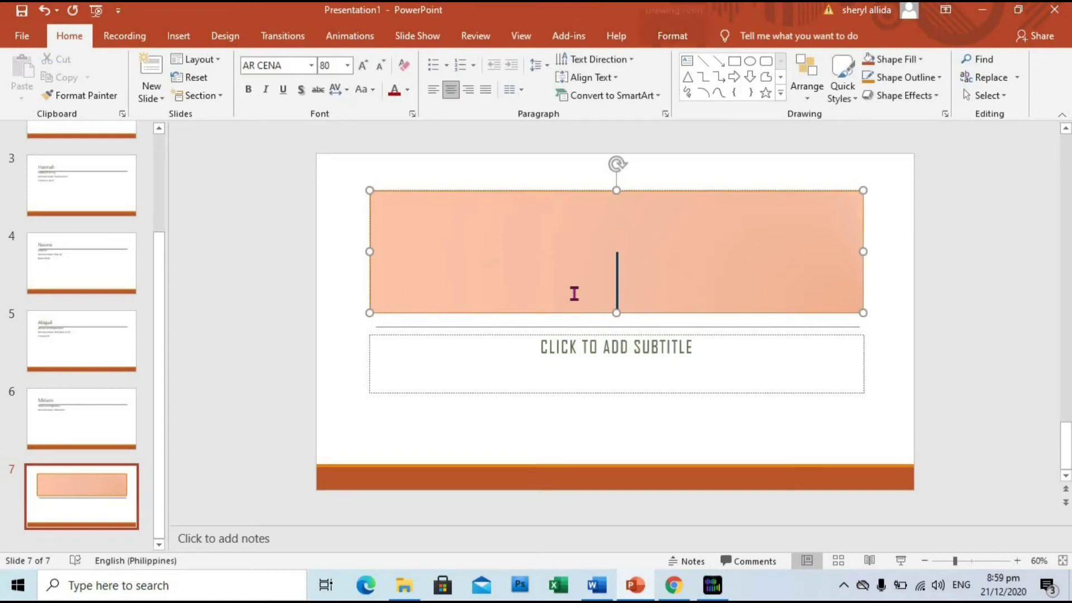
pyautogui.write('Women in th')
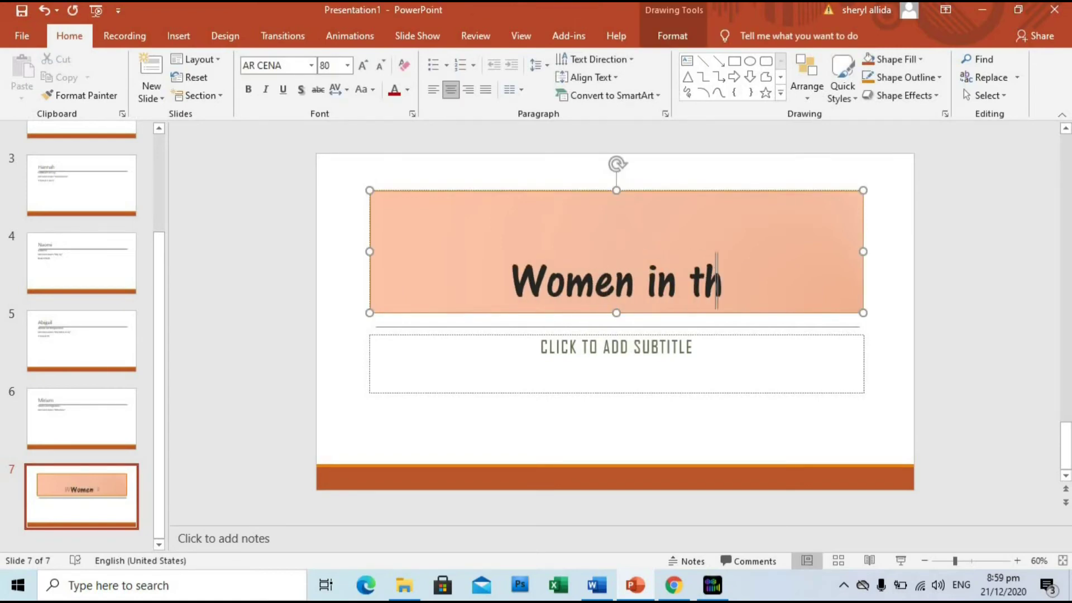
pyautogui.write('e Bible')
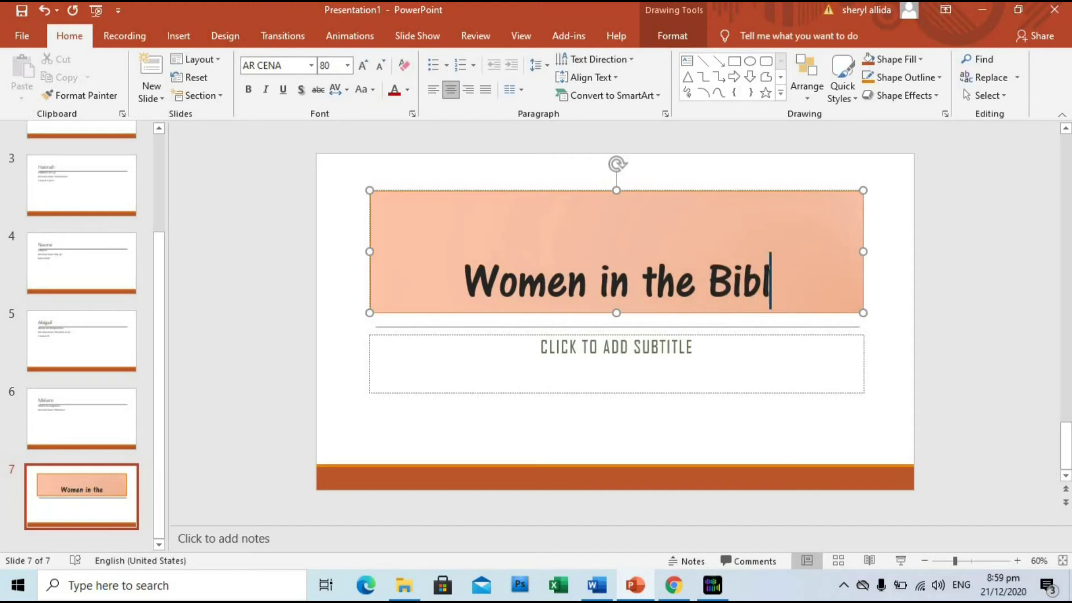
pyautogui.click(617, 347)
pyautogui.write('UNPOPU')
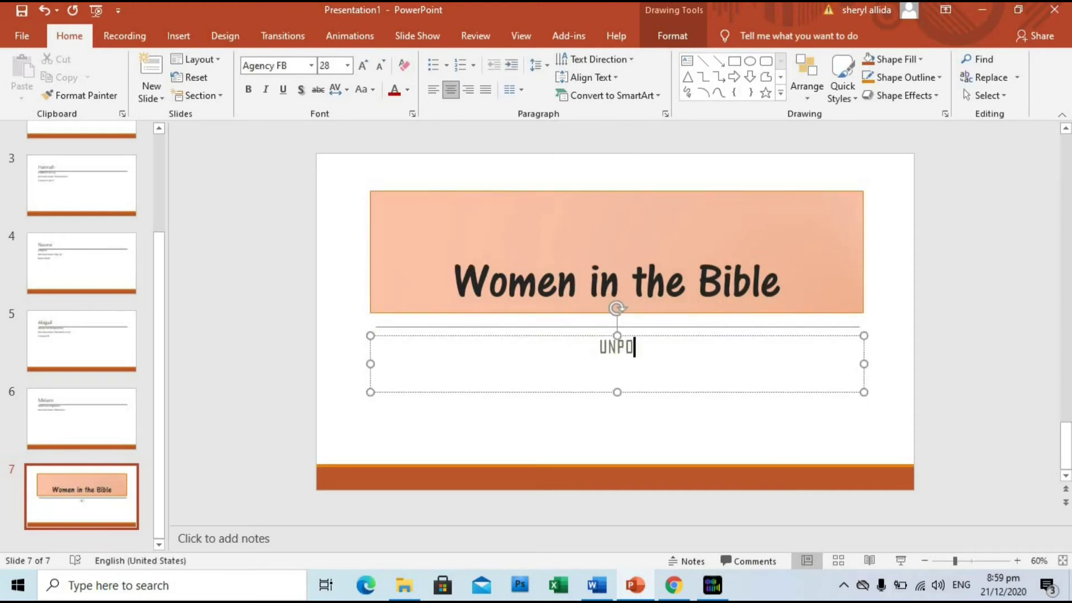
pyautogui.write('LAR')
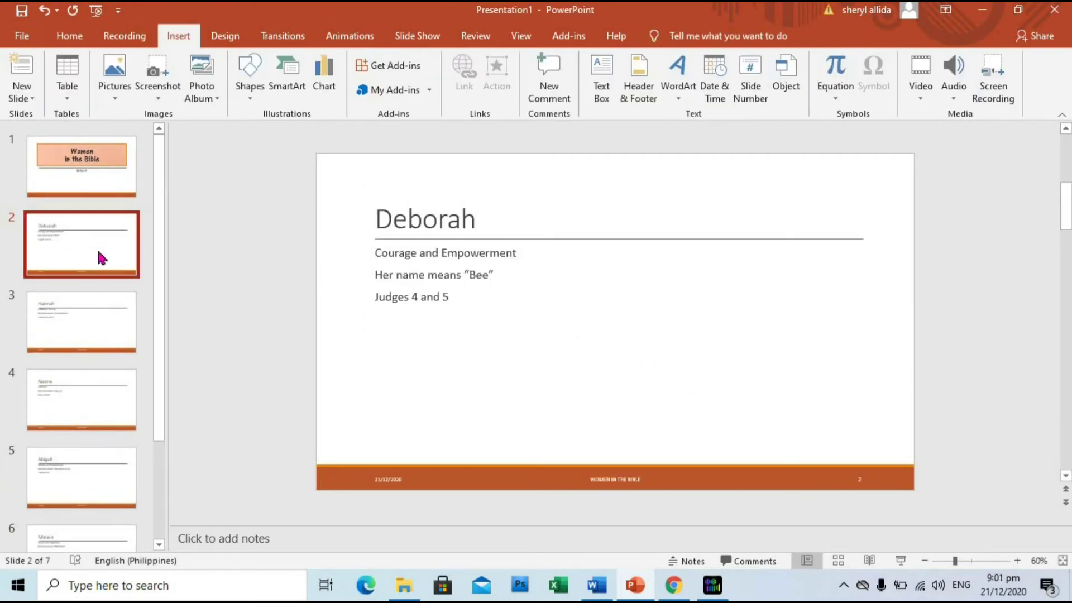
pyautogui.hotkey('shift', 'Down')
pyautogui.hotkey('shift', 'Down')
pyautogui.hotkey('shift', 'Down')
pyautogui.hotkey('shift', 'Down')
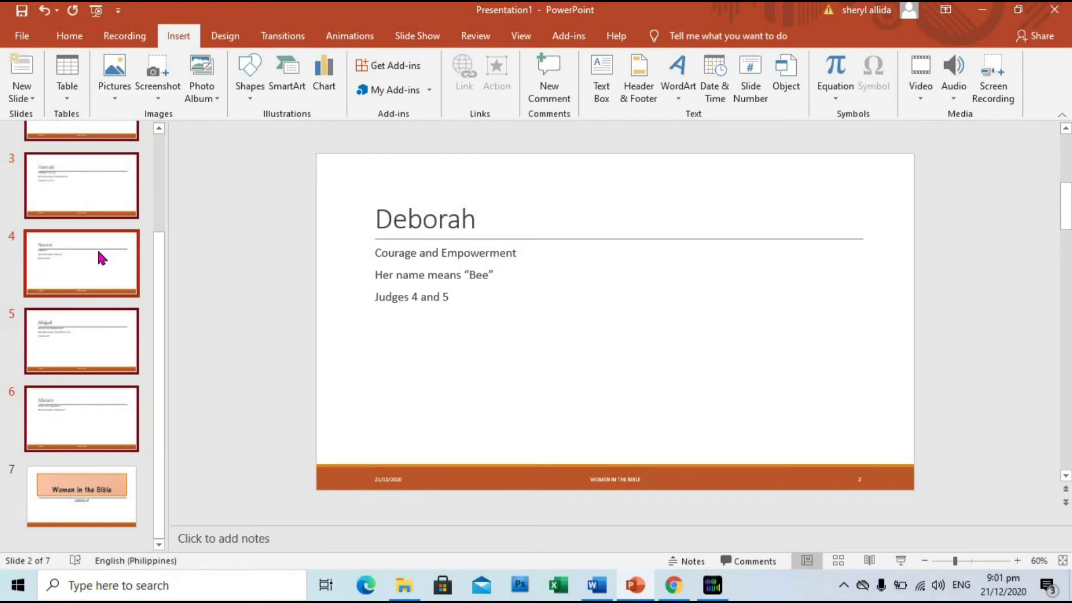
# Select slides 2–6, Deborah to Miriam, and open their context menu
pyautogui.moveTo(160, 258); pyautogui.dragTo(158, 162)
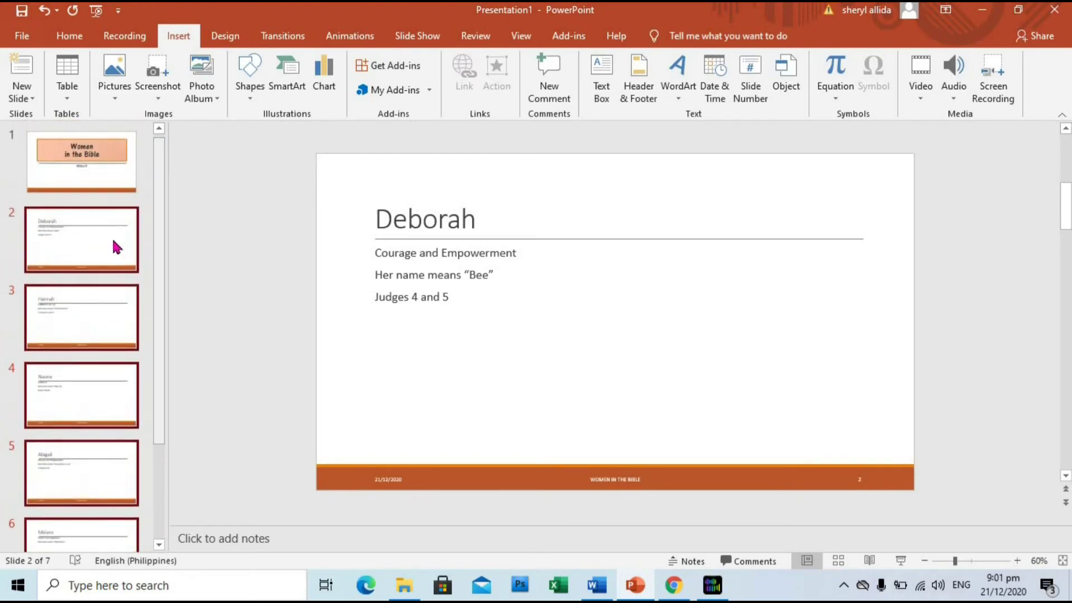
pyautogui.rightClick(113, 243)
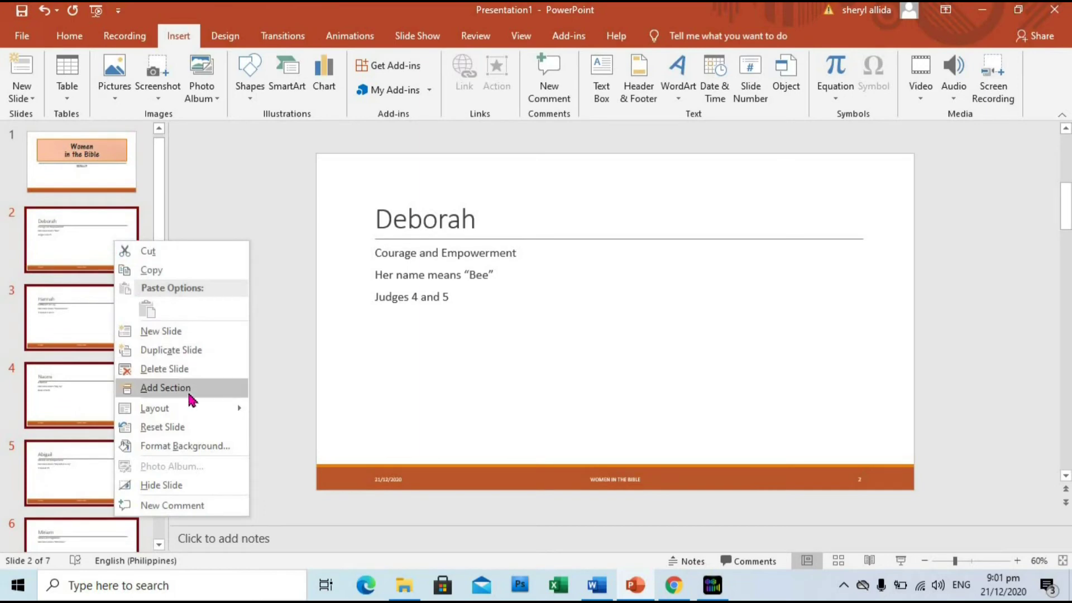
# Apply the Title and Content layout to the selected slides 2–6
pyautogui.moveTo(197, 410)
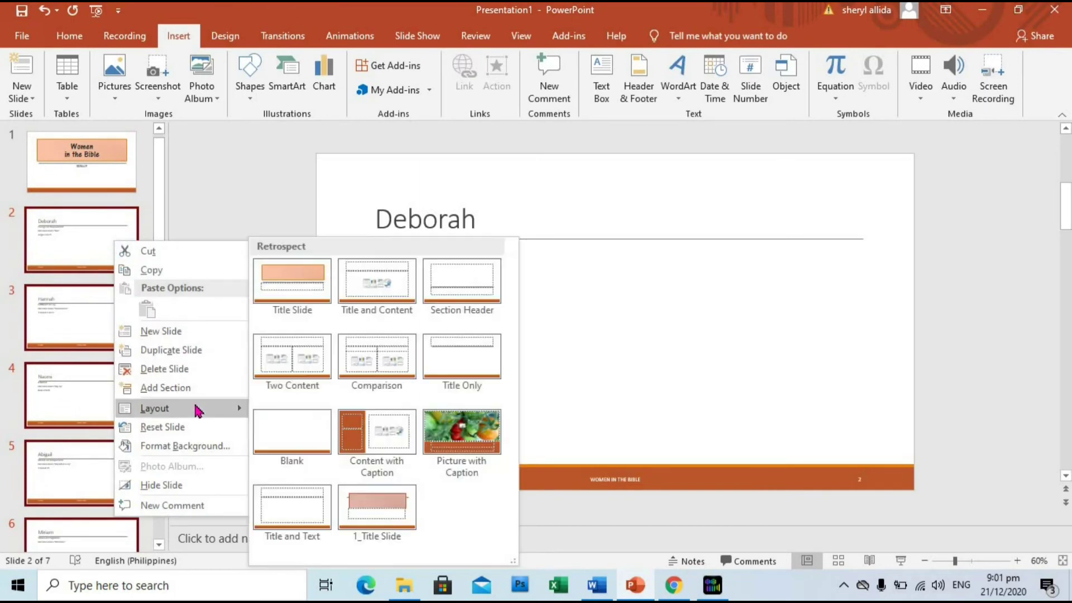
pyautogui.click(377, 311)
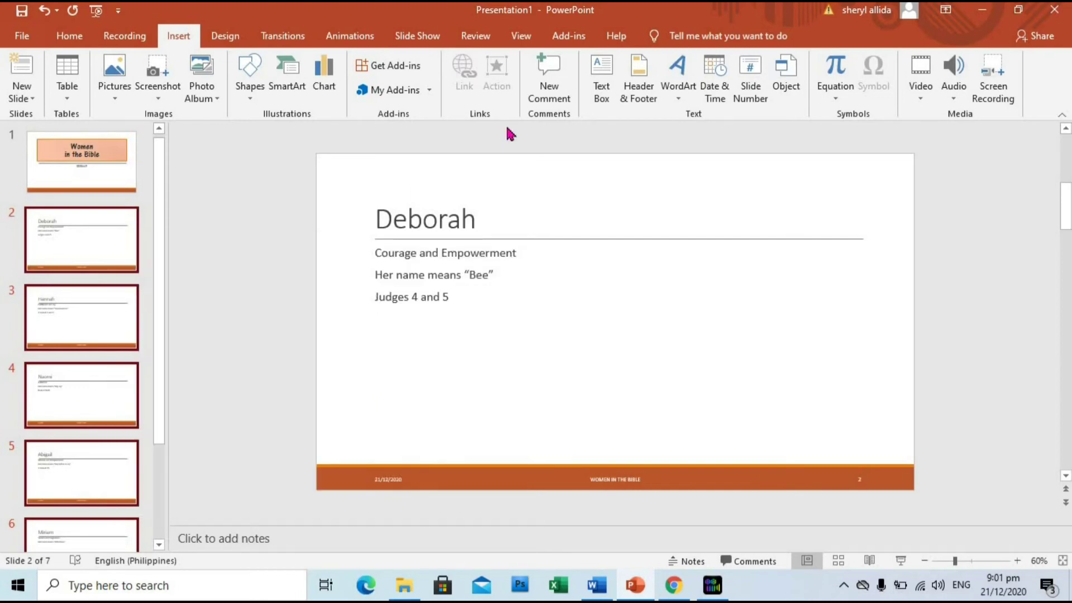
pyautogui.click(526, 39)
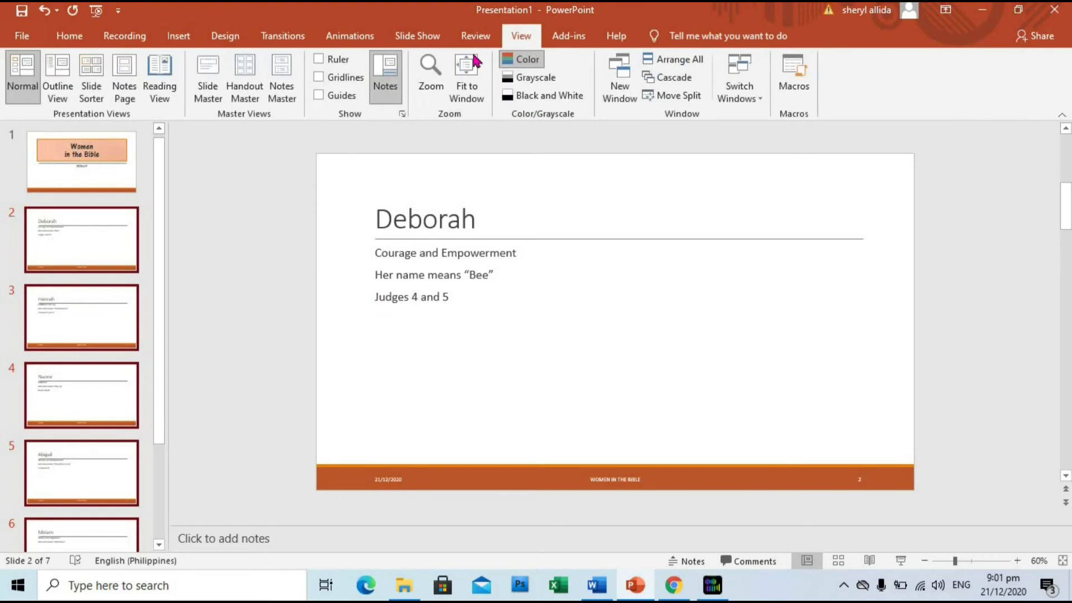
# Set the master body text to 36 pt Adobe Heiti Std with diamond bullets, then close Master View
pyautogui.click(205, 100)
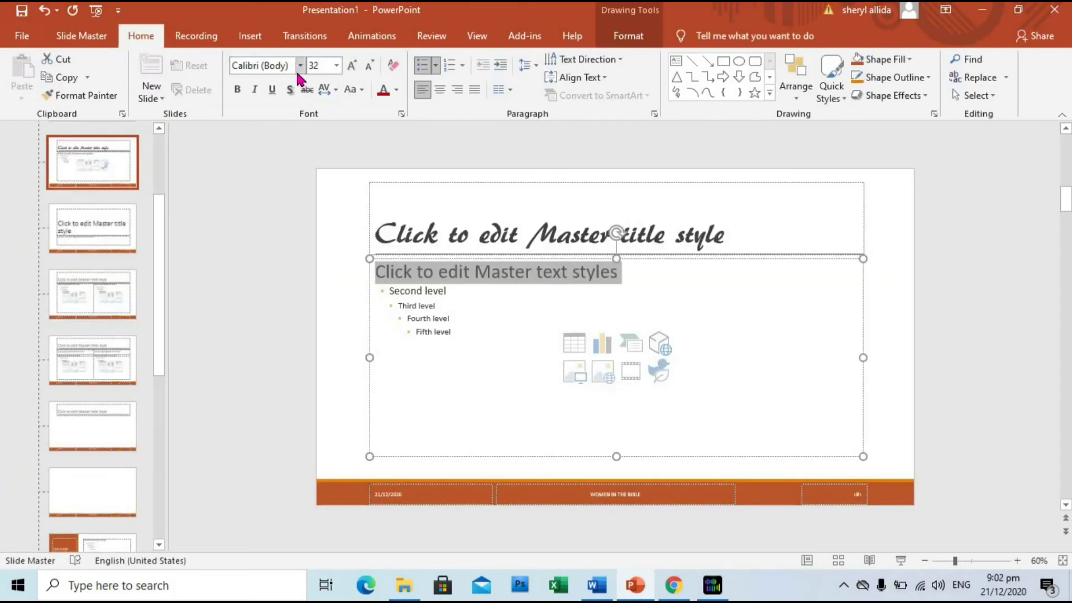
pyautogui.click(352, 67)
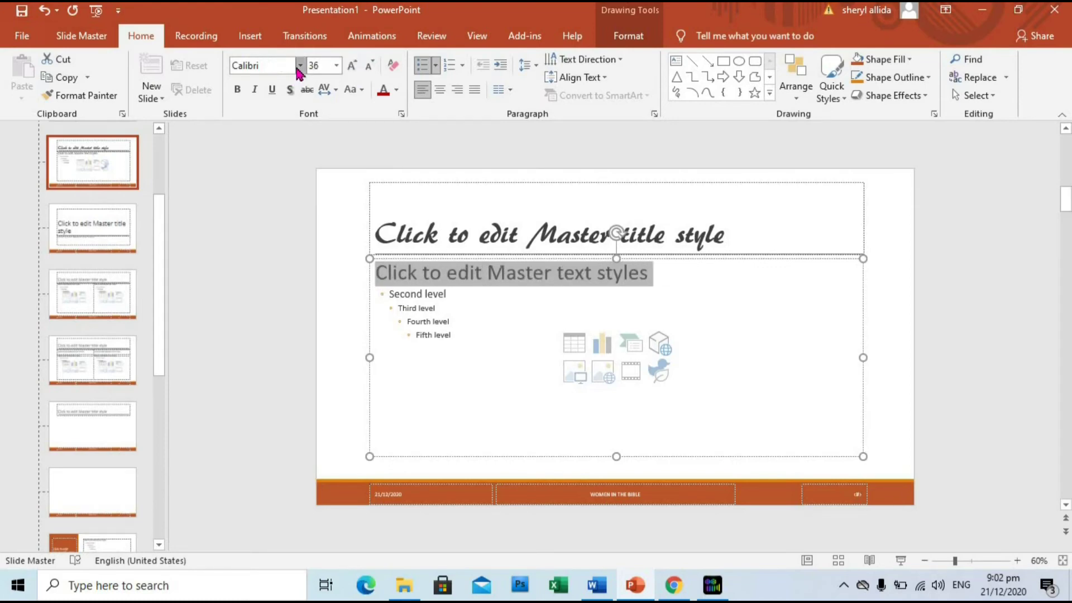
pyautogui.click(300, 65)
pyautogui.click(326, 215)
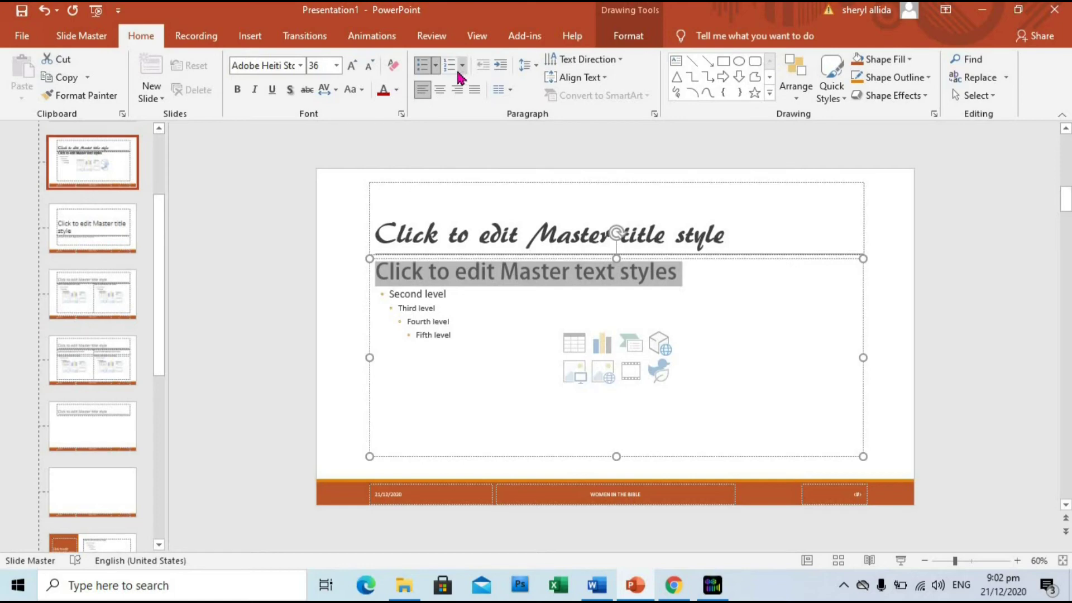
pyautogui.click(436, 65)
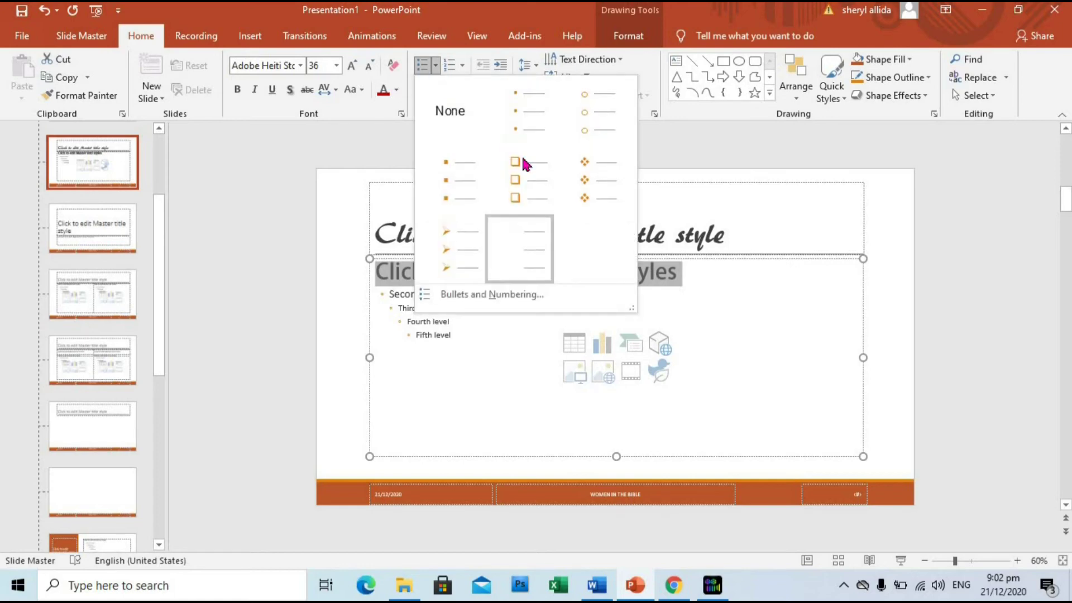
pyautogui.click(593, 185)
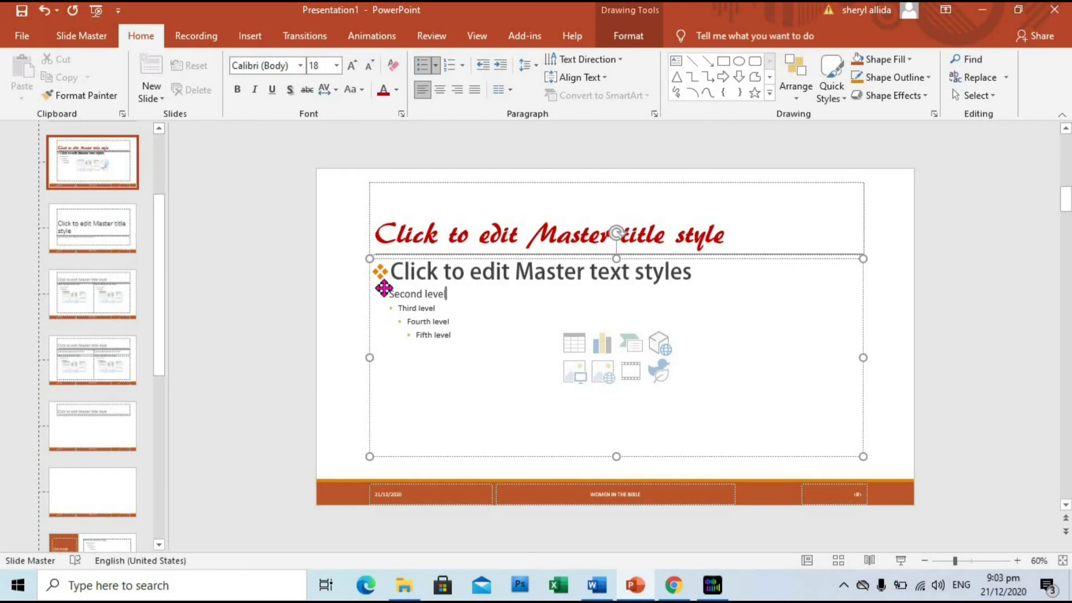
pyautogui.click(102, 48)
pyautogui.click(645, 99)
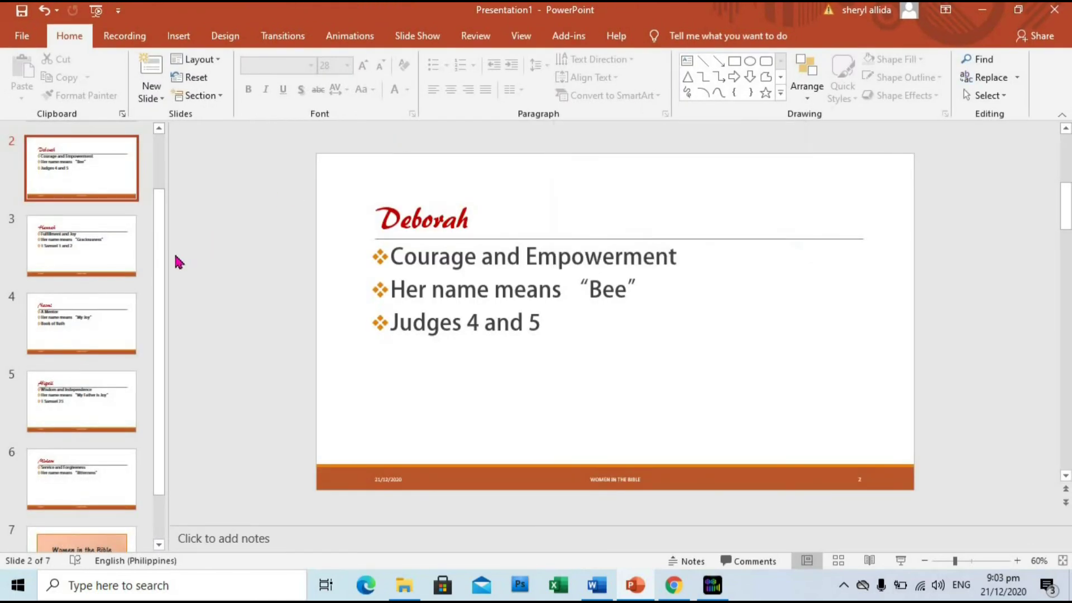
# Scroll the thumbnail pane back up to the title slide
pyautogui.moveTo(160, 266); pyautogui.dragTo(160, 192)
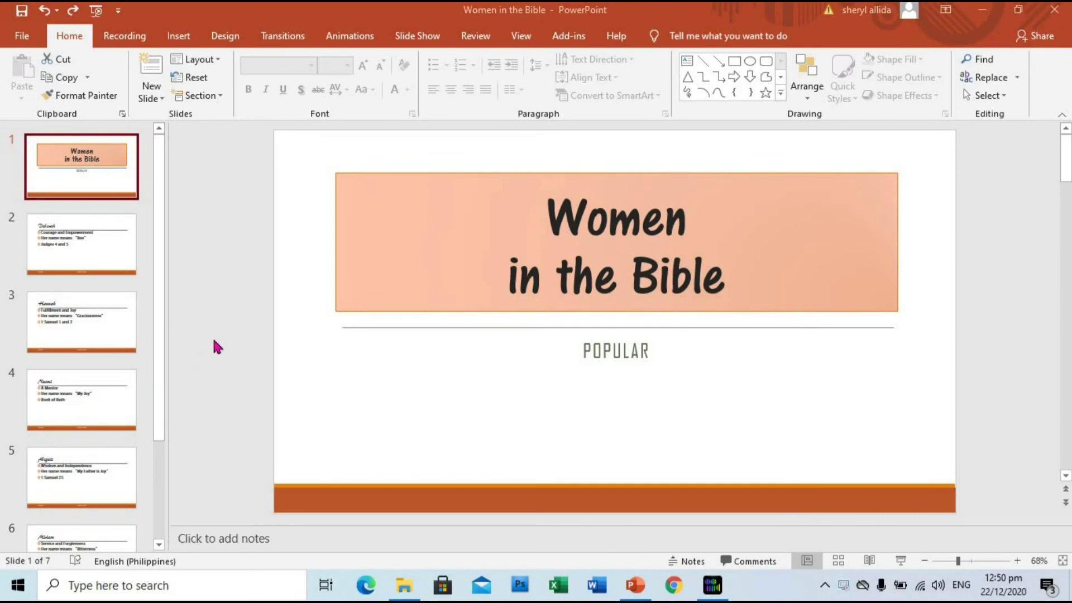
# In Slide Master view, open Format Background for the Title and Content layout
pyautogui.click(523, 37)
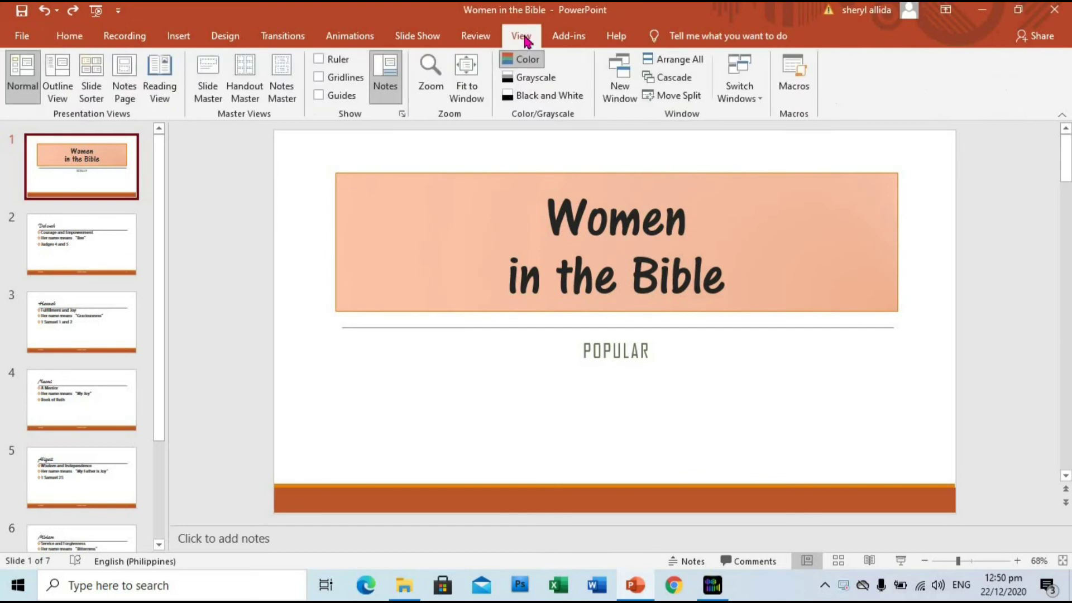
pyautogui.click(210, 104)
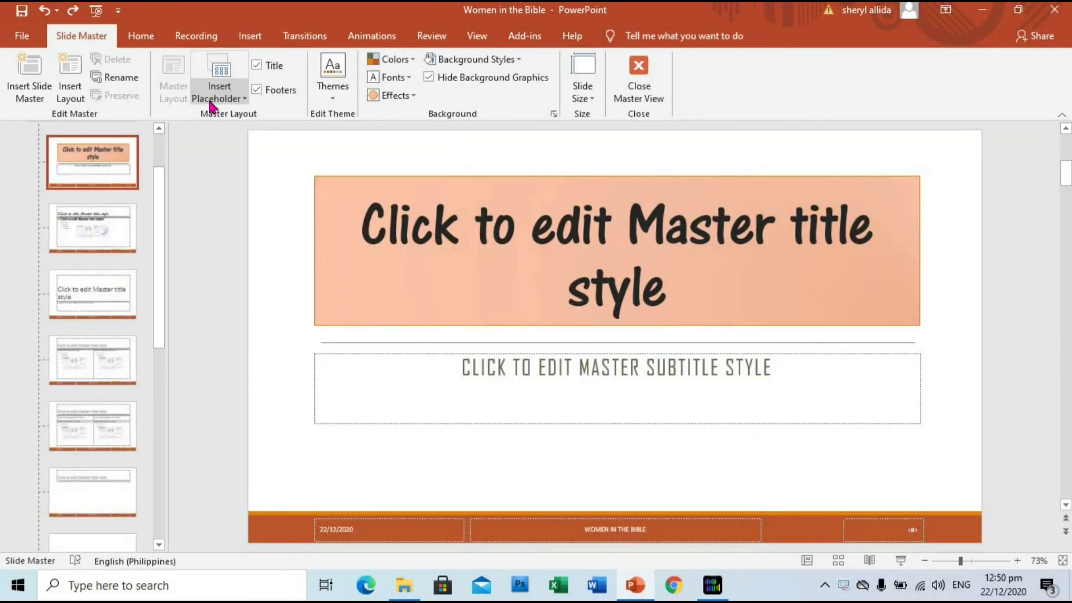
pyautogui.scroll(1, 159, 177)
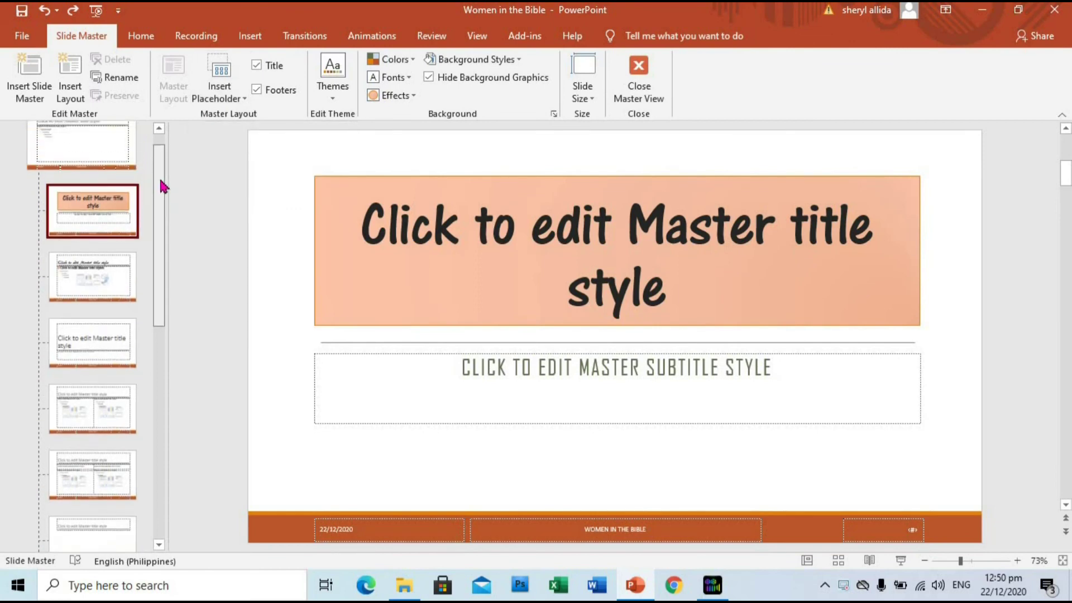
pyautogui.scroll(1, 161, 177)
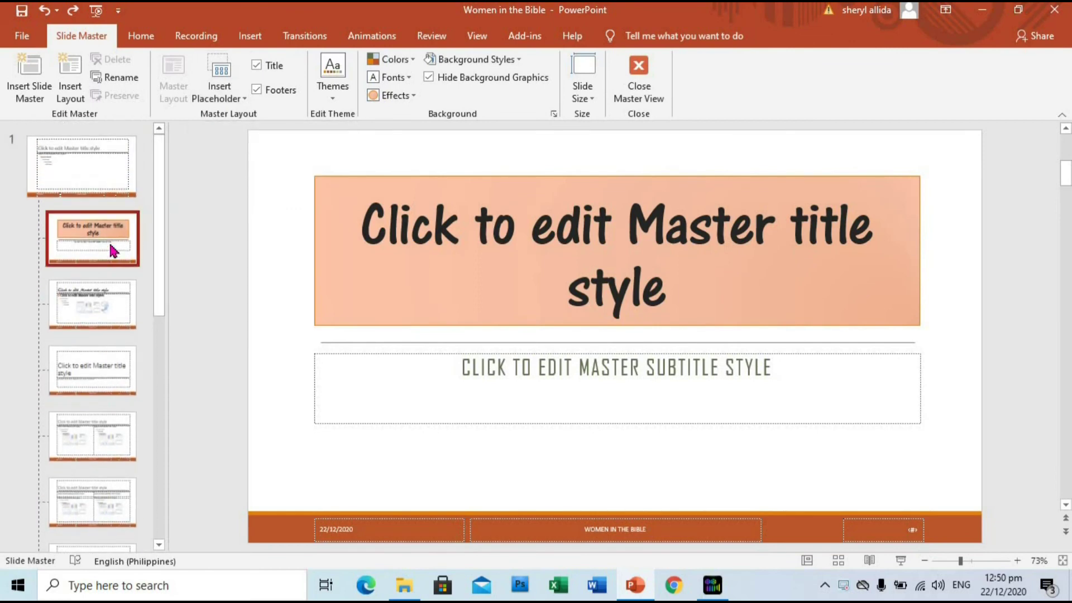
pyautogui.click(115, 291)
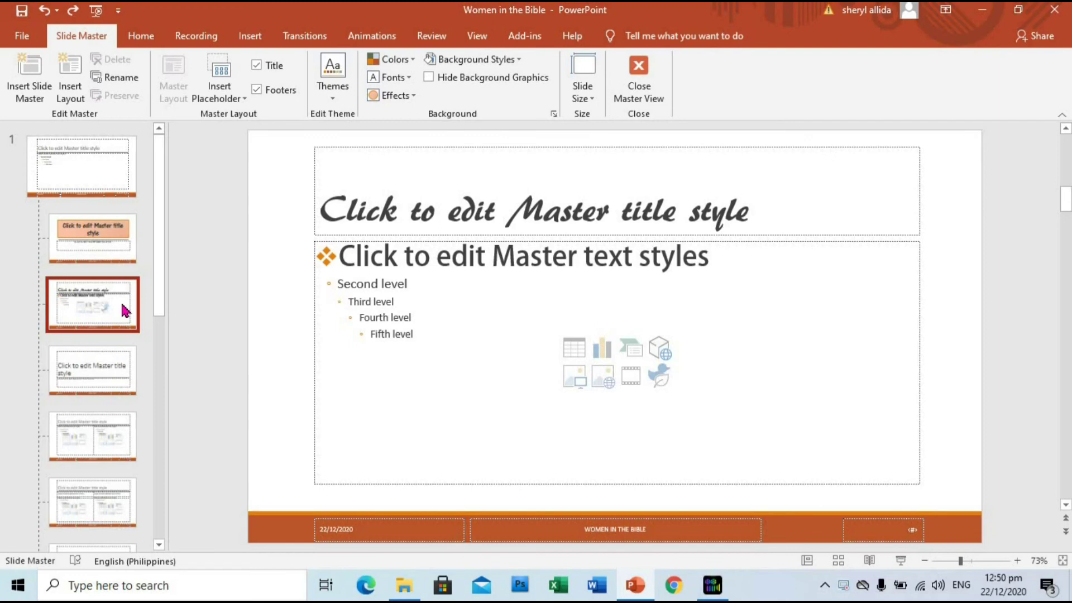
pyautogui.rightClick(126, 311)
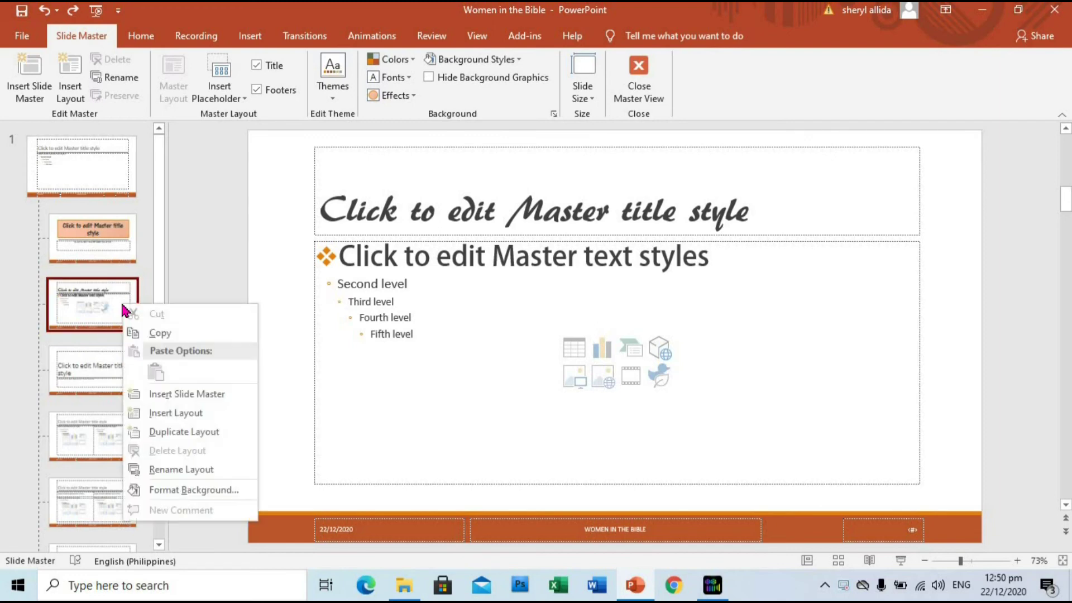
pyautogui.click(194, 490)
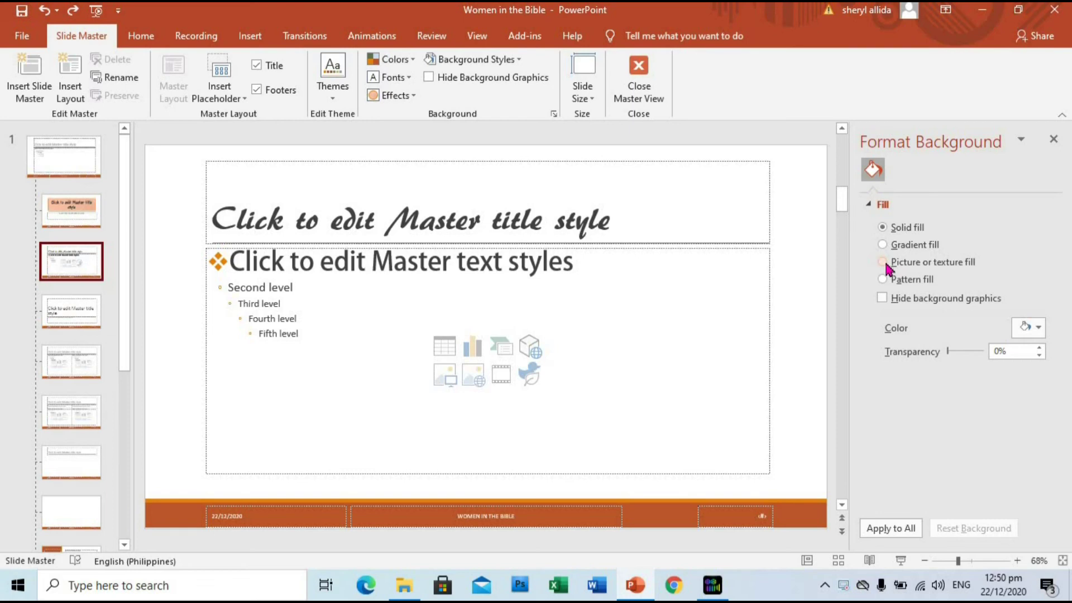
# Fill the layout background with the woman photo at 60% transparency, then close Master View
pyautogui.click(883, 262)
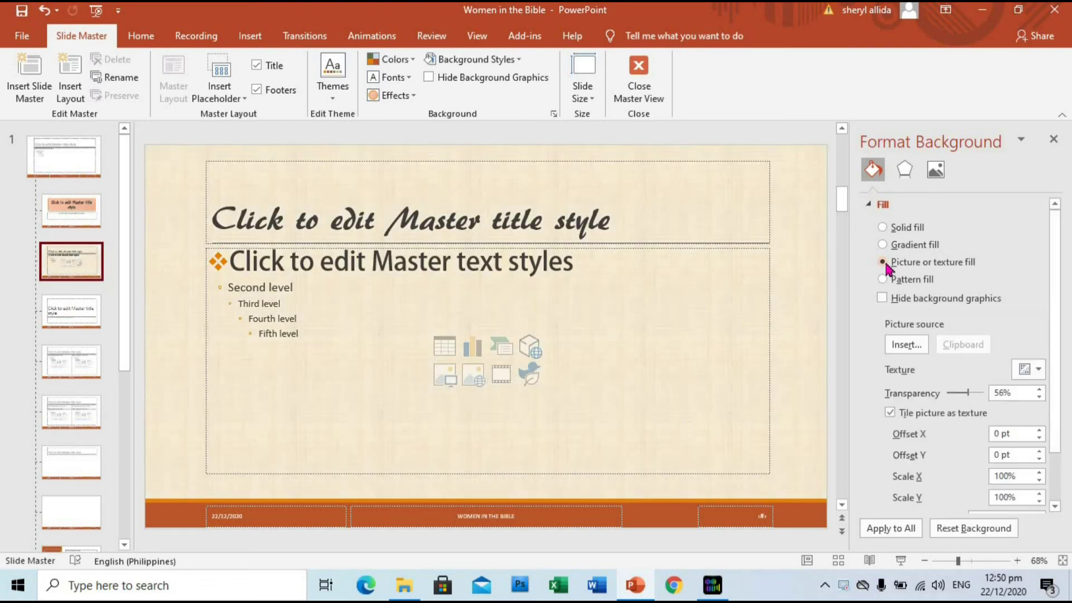
pyautogui.click(905, 345)
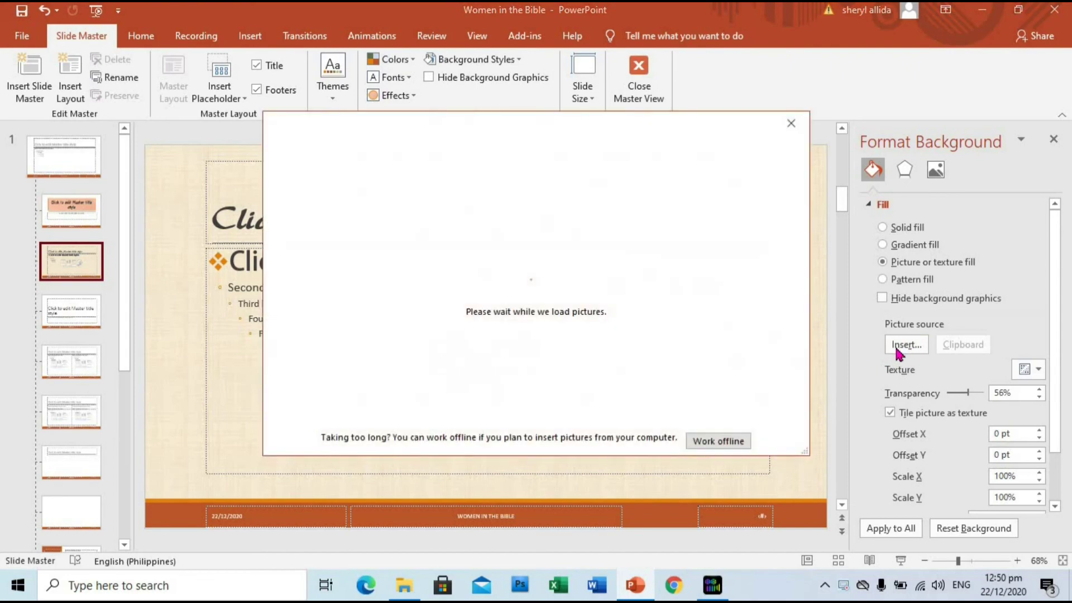
pyautogui.click(605, 199)
pyautogui.click(290, 152)
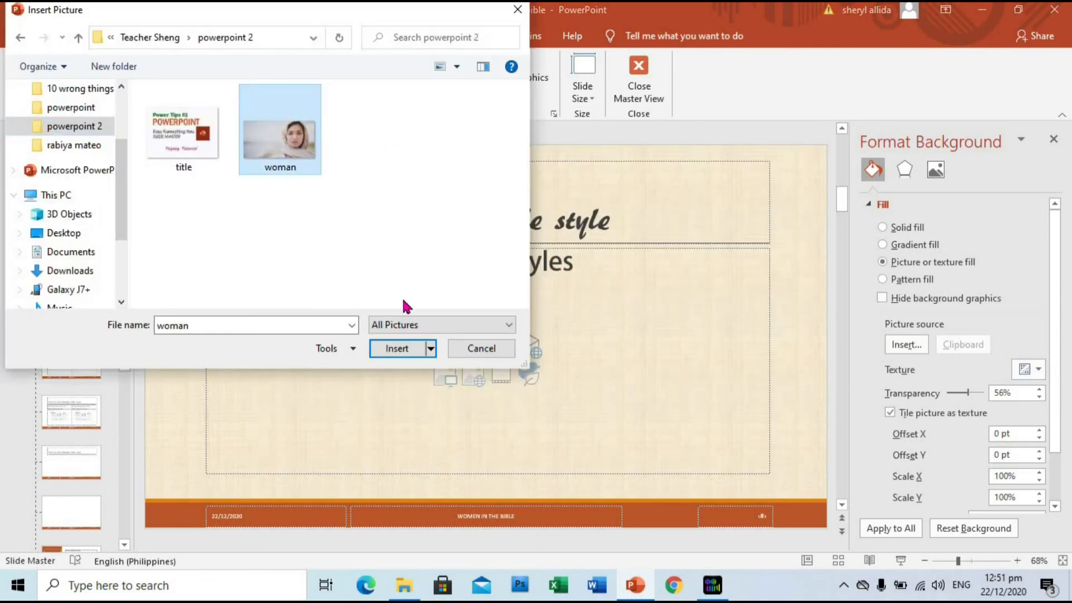
pyautogui.click(398, 349)
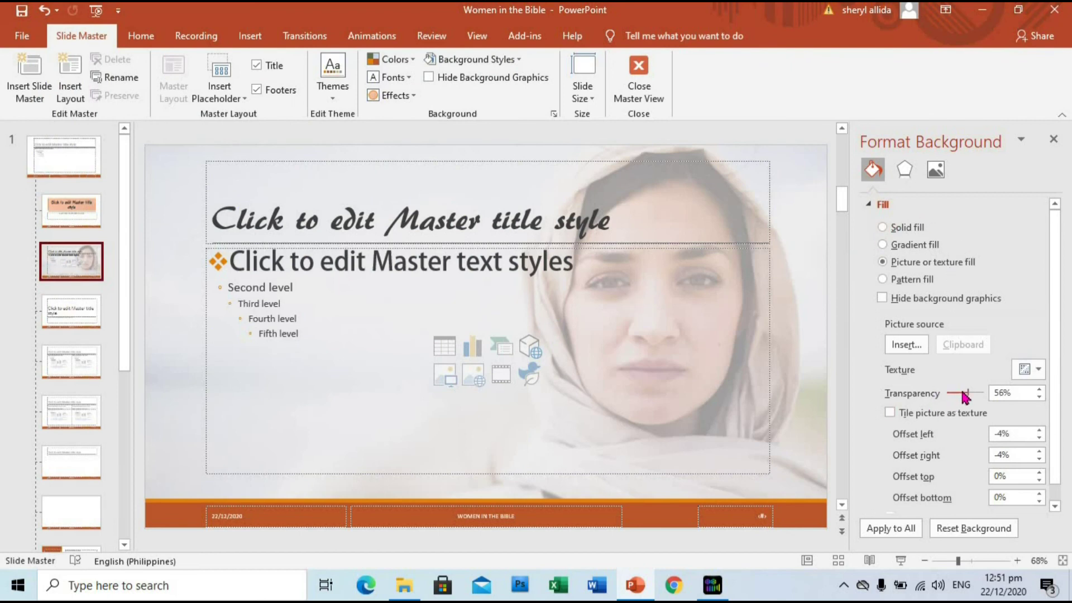
pyautogui.moveTo(969, 398); pyautogui.dragTo(972, 398)
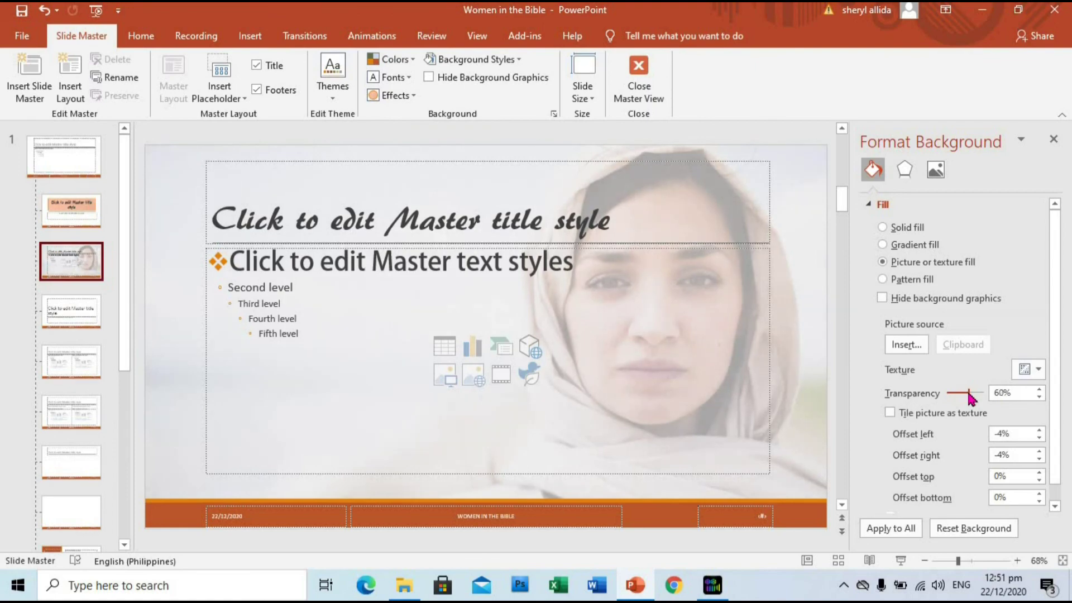
pyautogui.click(637, 92)
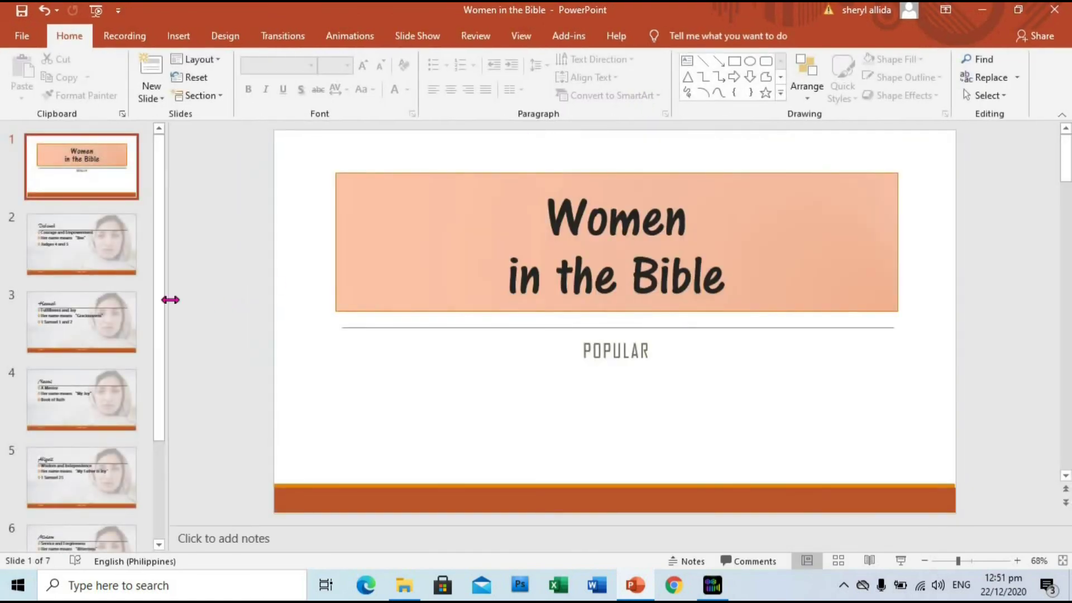
# Widen the thumbnail pane and start the slide show from the first slide
pyautogui.scroll(-2, 160, 304)
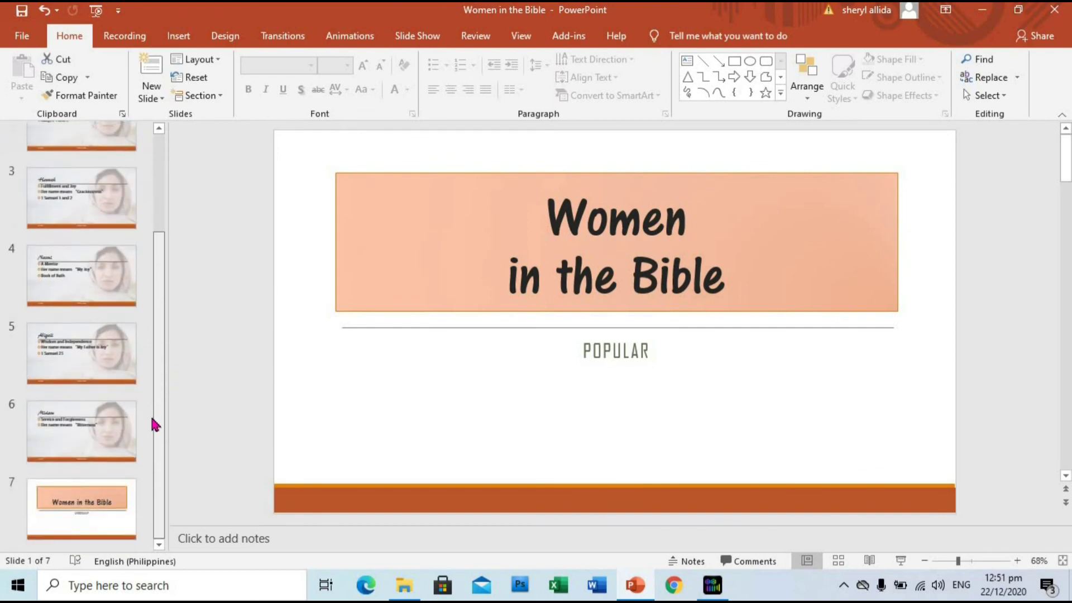
pyautogui.scroll(3, 156, 335)
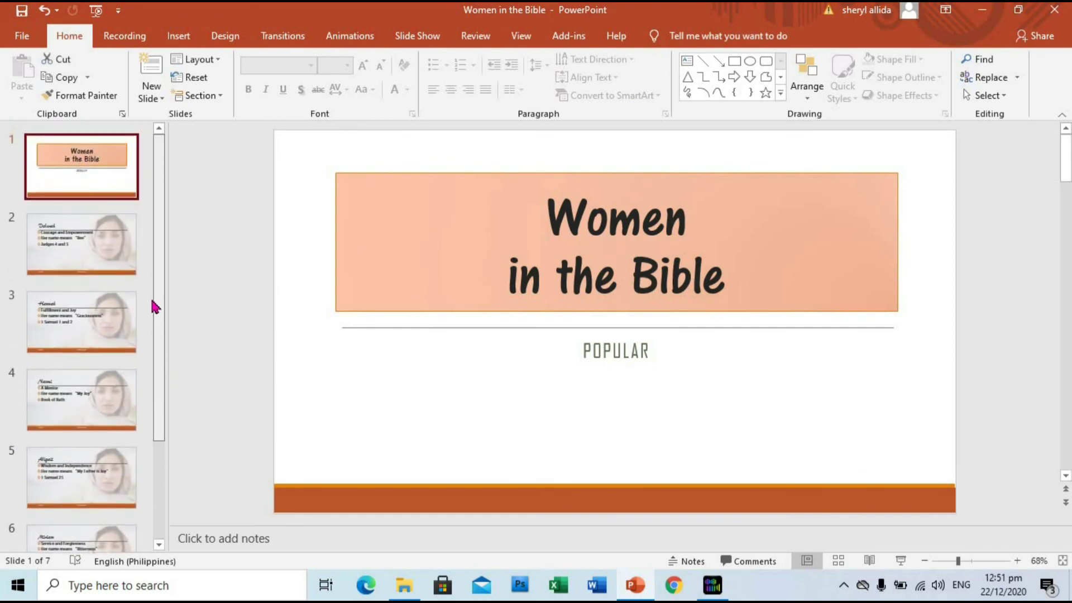
pyautogui.moveTo(168, 309); pyautogui.dragTo(254, 386)
pyautogui.press('F5')
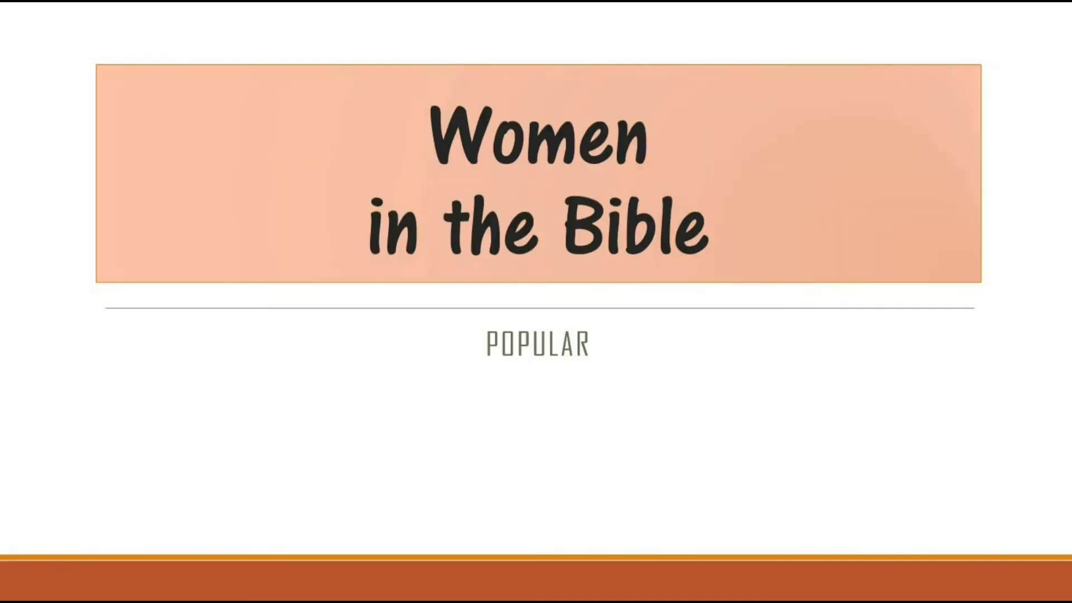
# Advance the slide show through Deborah, Hannah, Naomi, Abigail and Miriam, ending back on Hannah's slide
pyautogui.press('Right')
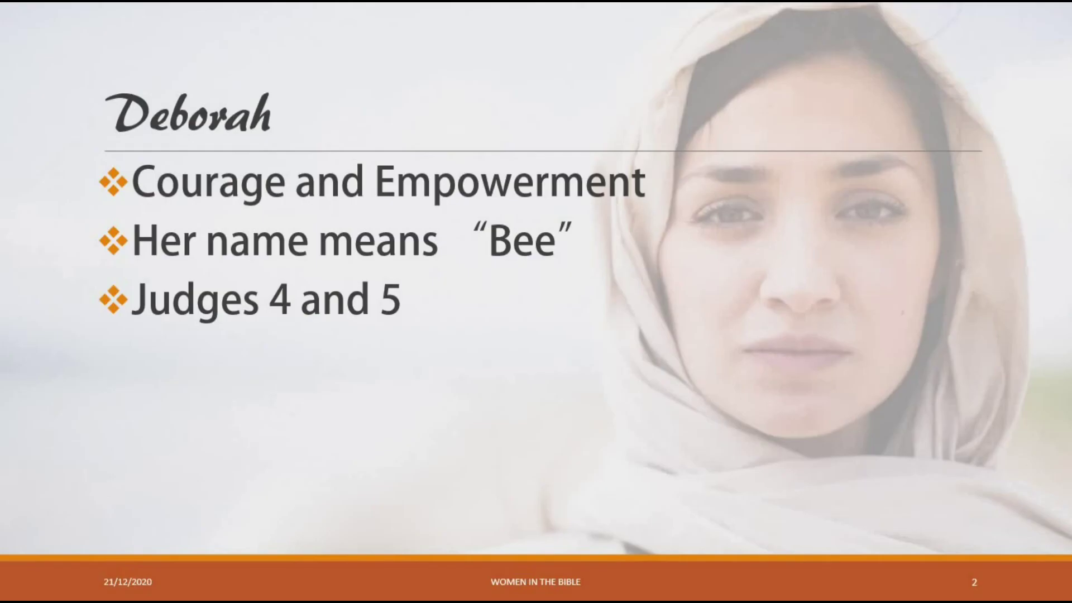
pyautogui.press('Right')
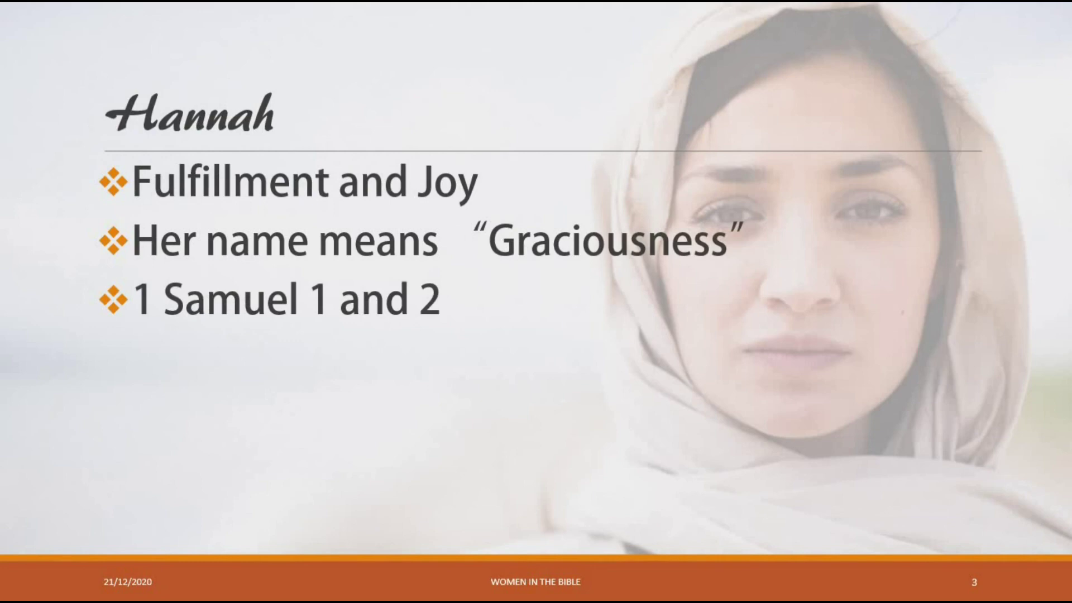
pyautogui.press('Right')
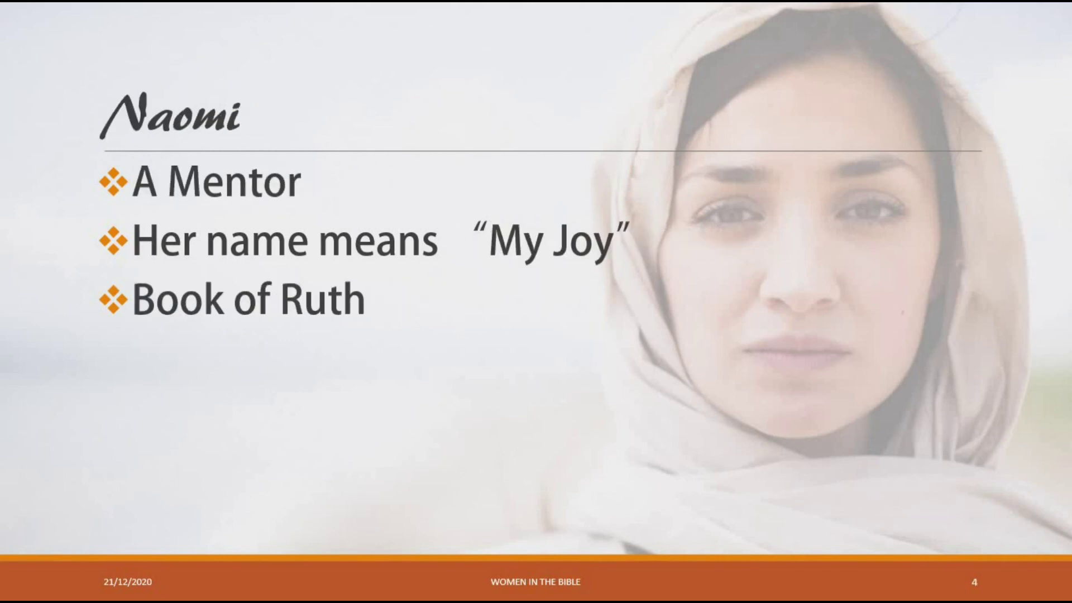
pyautogui.press('Right')
pyautogui.press('Right')
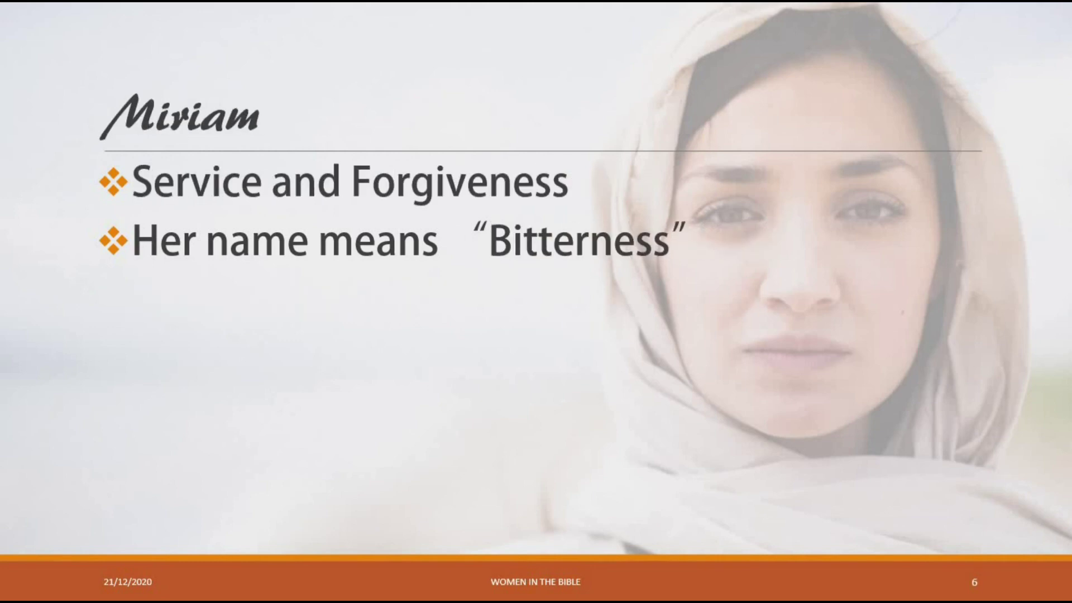
pyautogui.press('Right')
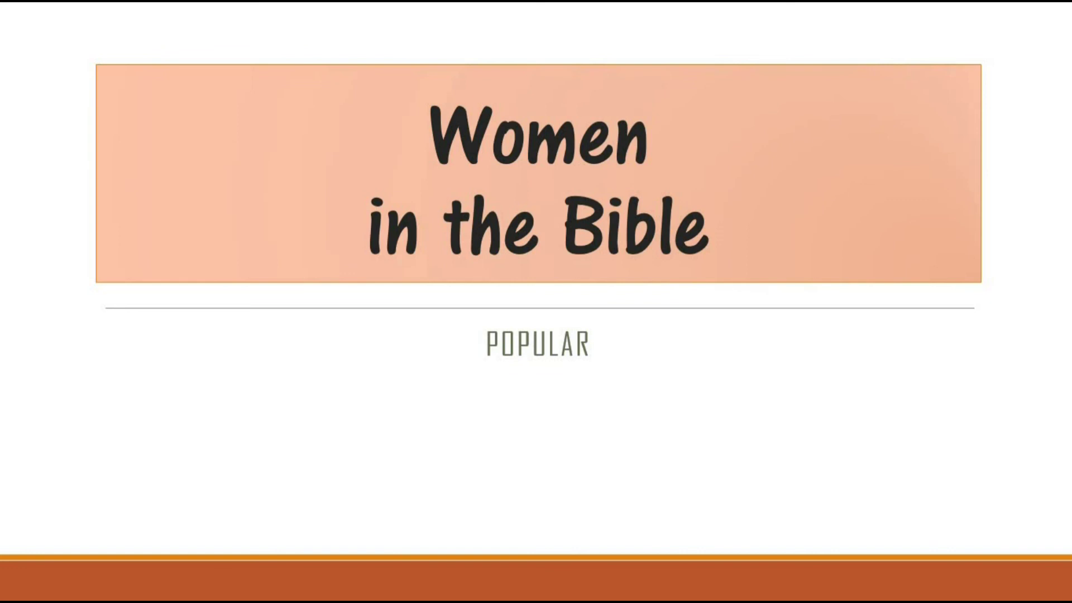
pyautogui.press('Right')
pyautogui.press('Right')
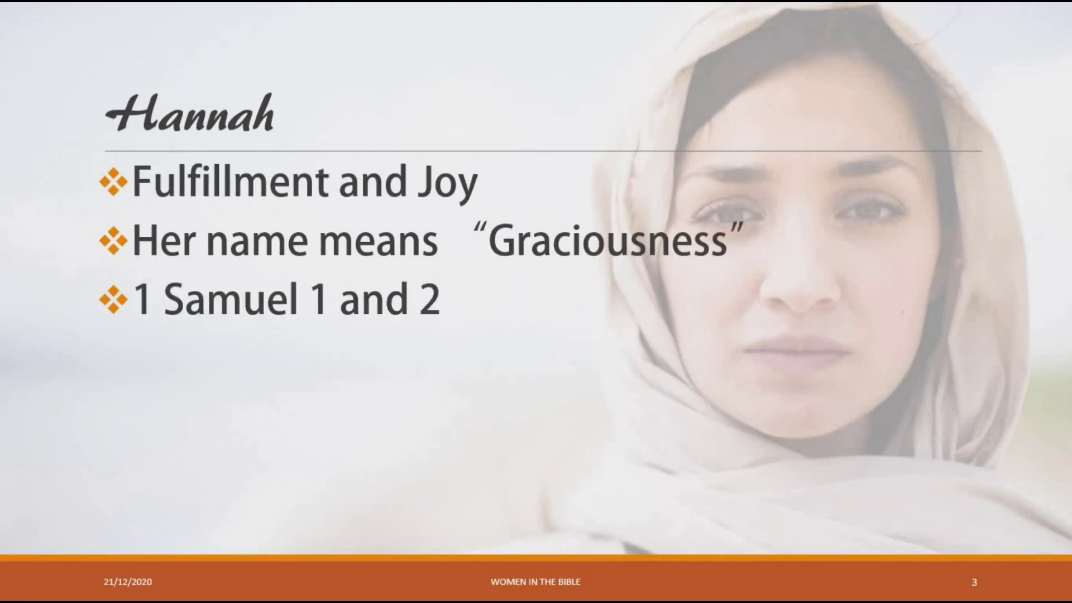
pyautogui.press('Right')
pyautogui.press('Right')
pyautogui.press('Right')
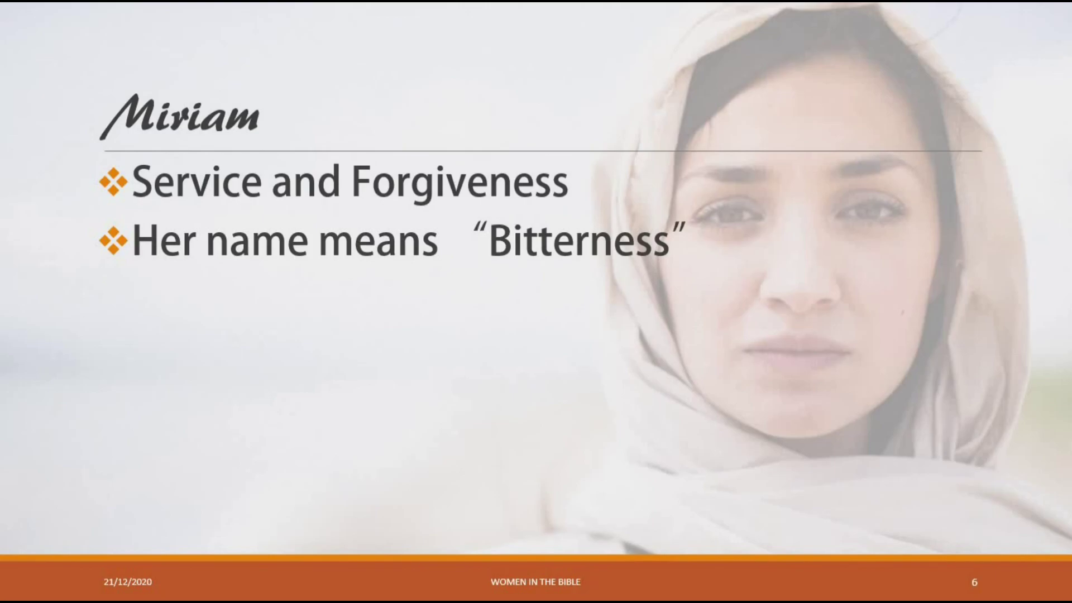